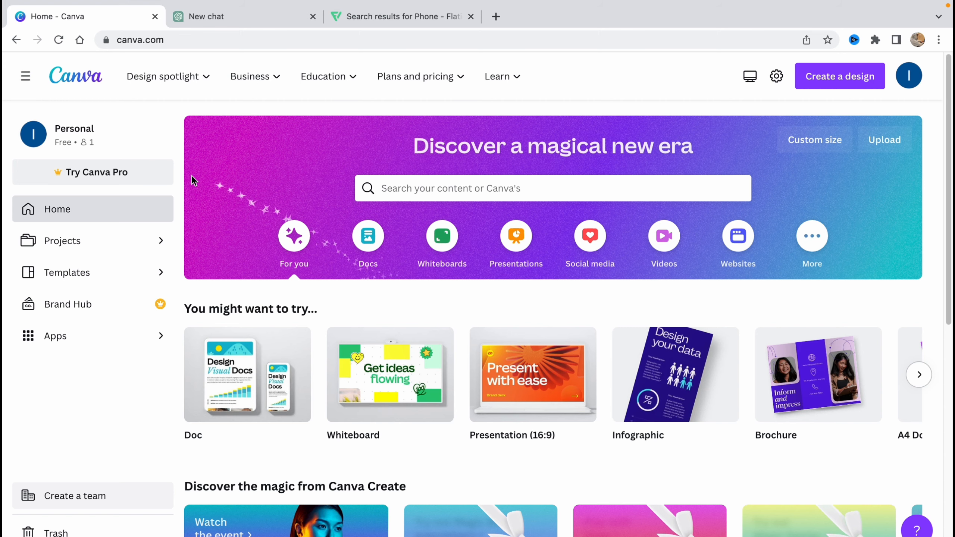
Dismiss the Canva Pro trial offer on the Canva home page.
left_click(104, 172)
left_click(801, 120)
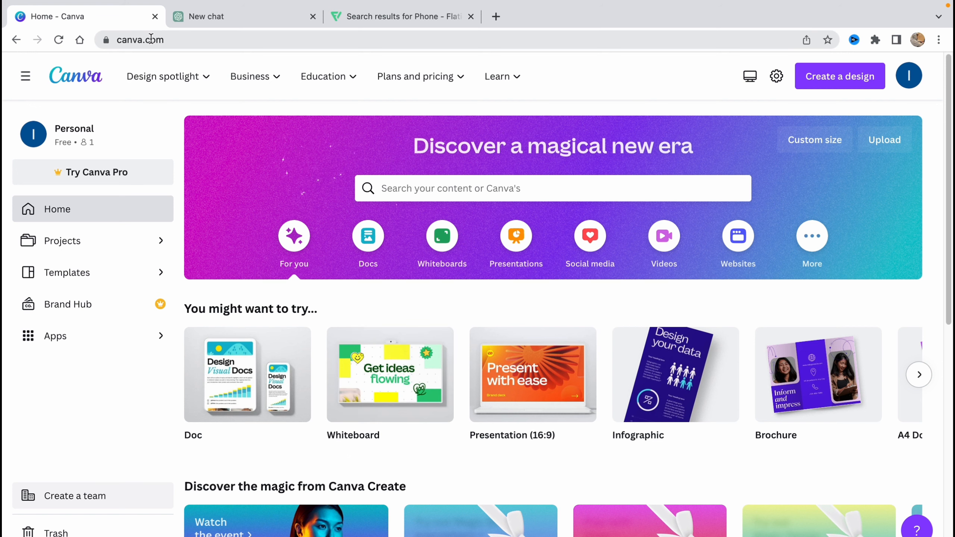
left_click(164, 41)
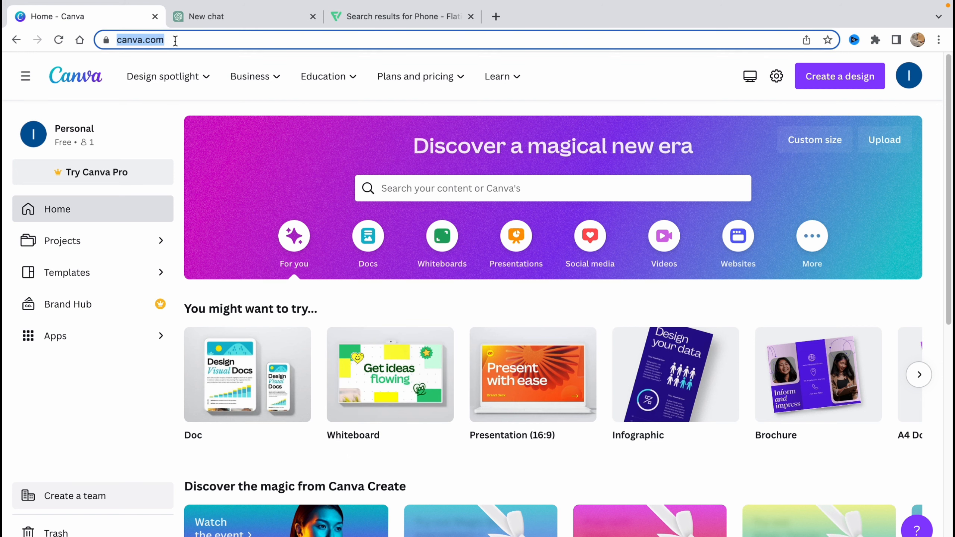
left_click(262, 108)
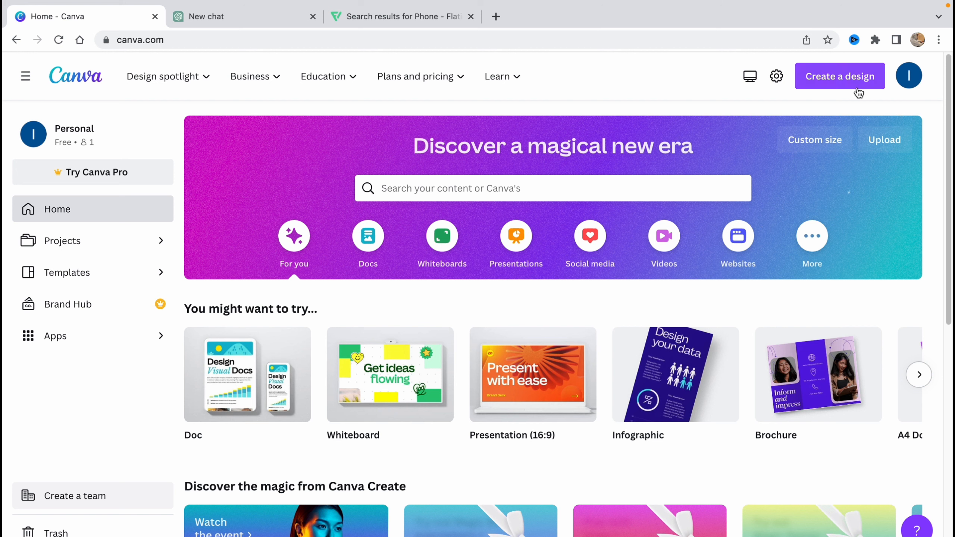
left_click(856, 67)
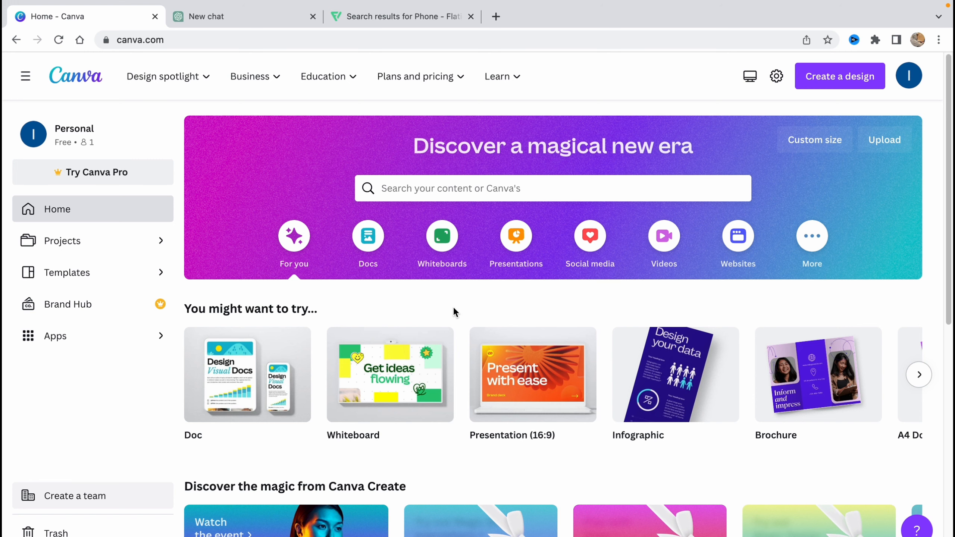
Advance the 'You might want to try' carousel to reveal the Resume card.
scroll(460, 350, "down", 1)
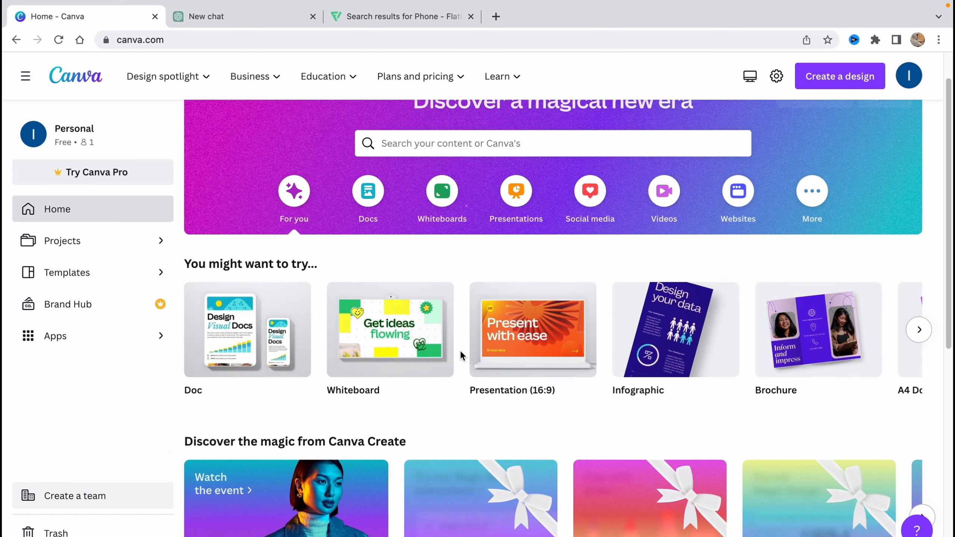
scroll(461, 348, "up", 1)
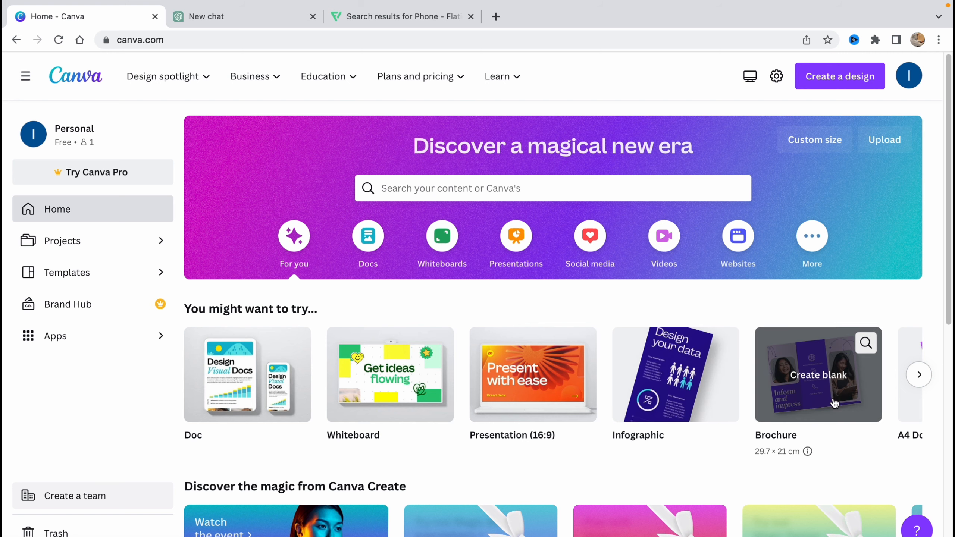
left_click(918, 375)
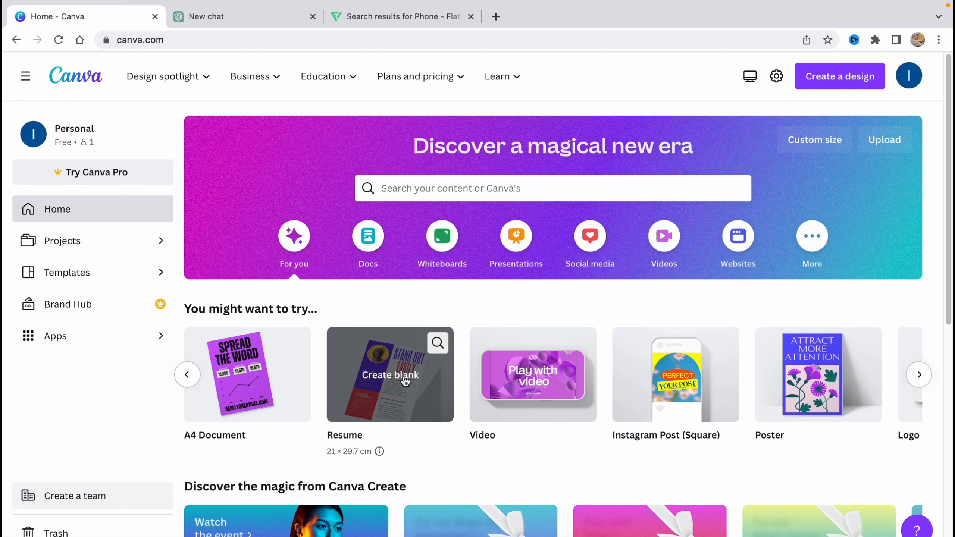
Create a blank A4 resume, close the Home - Canva tab, and browse the resume templates.
left_click(386, 384)
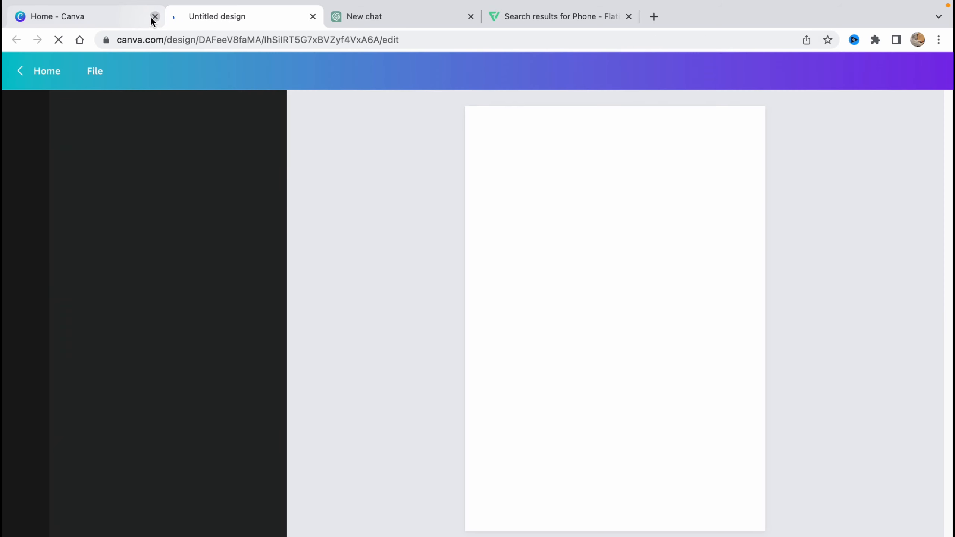
left_click(153, 17)
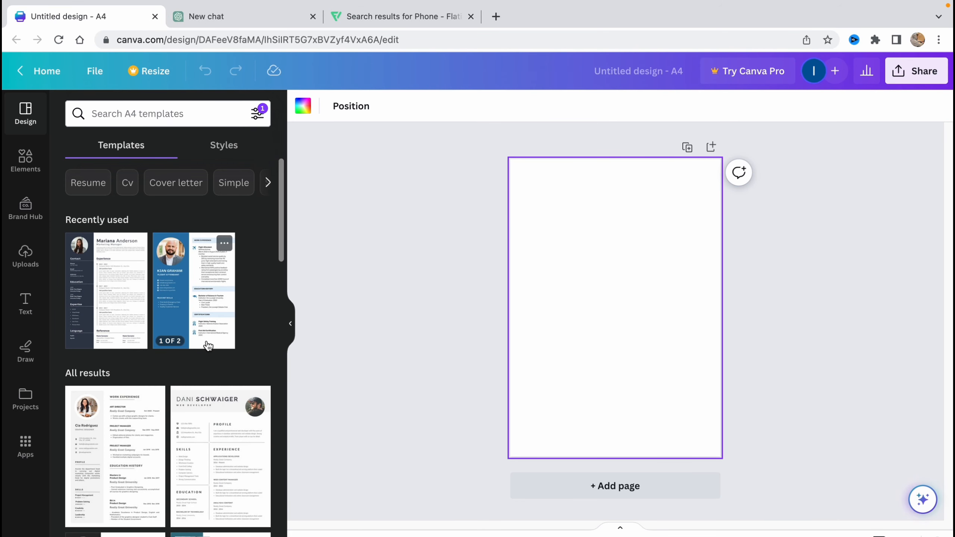
scroll(208, 345, "down", 4)
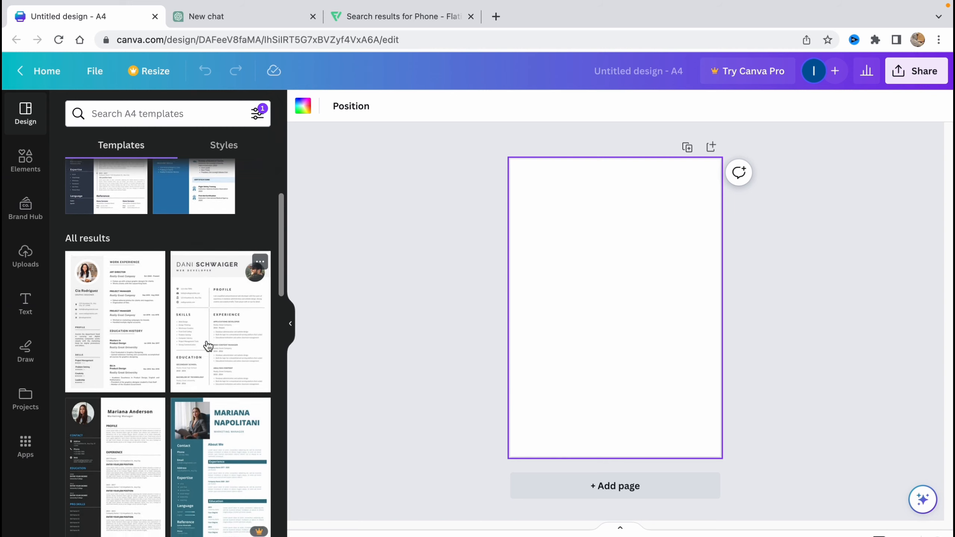
scroll(208, 346, "down", 15)
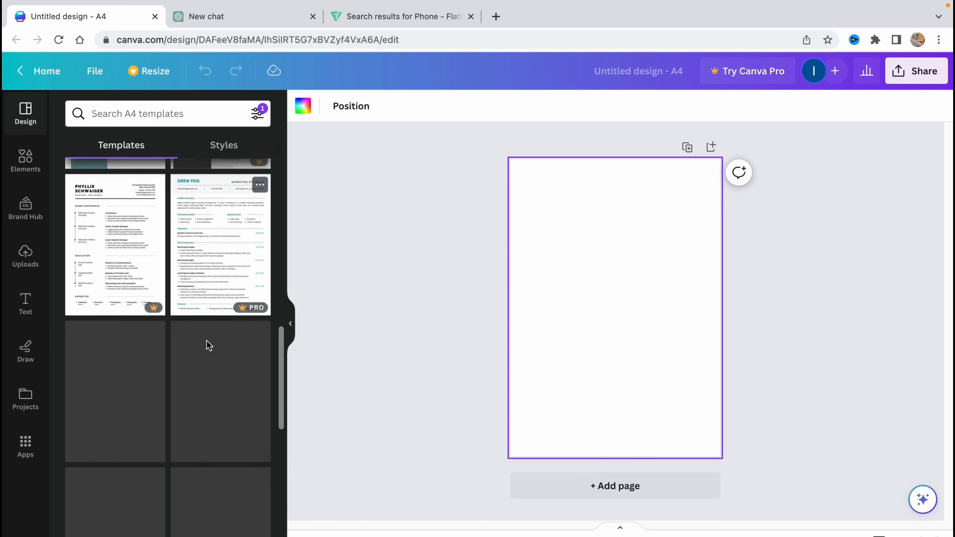
scroll(208, 346, "down", 2)
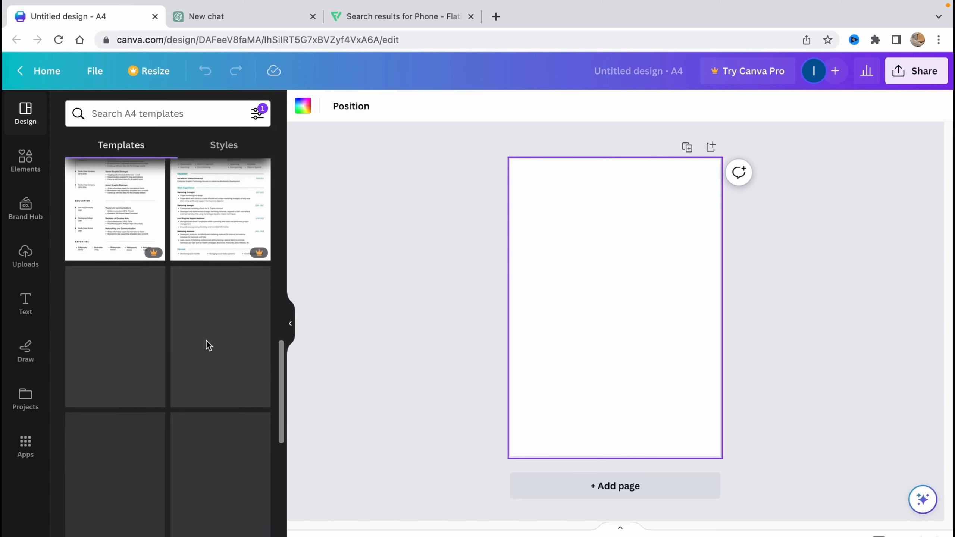
scroll(208, 345, "down", 2)
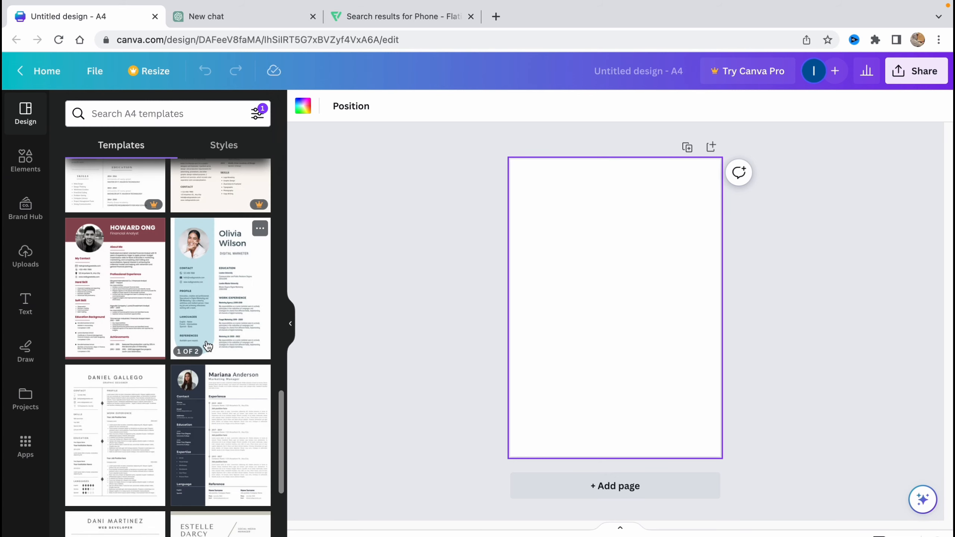
scroll(217, 344, "down", 2)
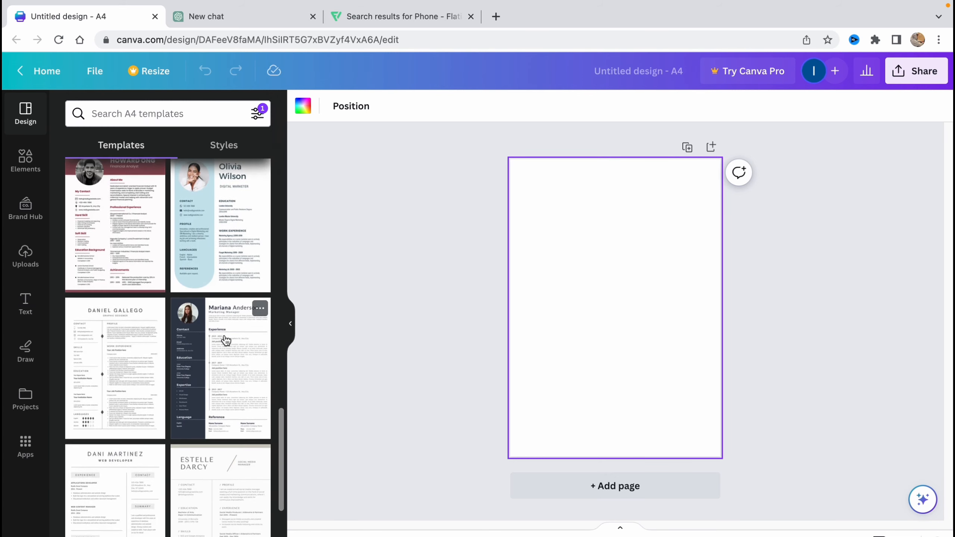
scroll(226, 341, "down", 3)
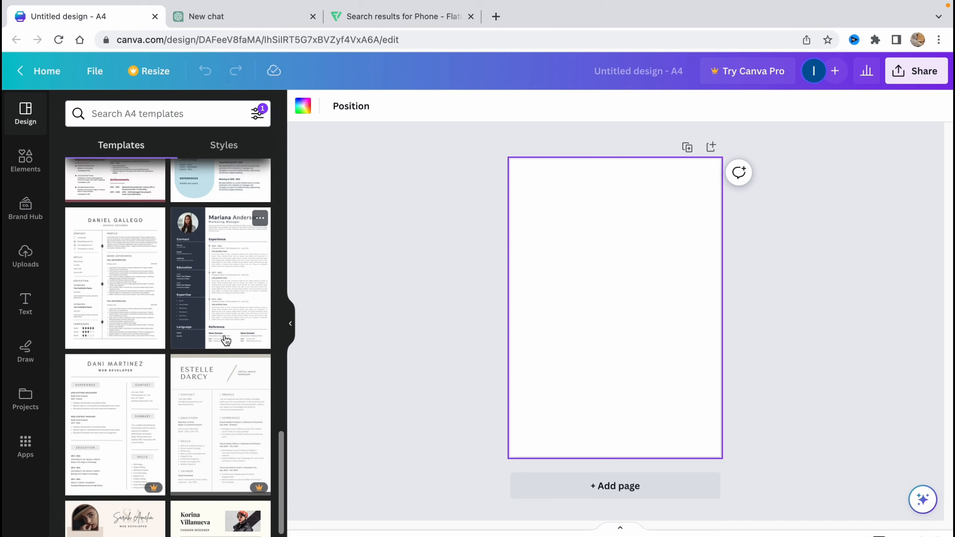
scroll(226, 341, "down", 7)
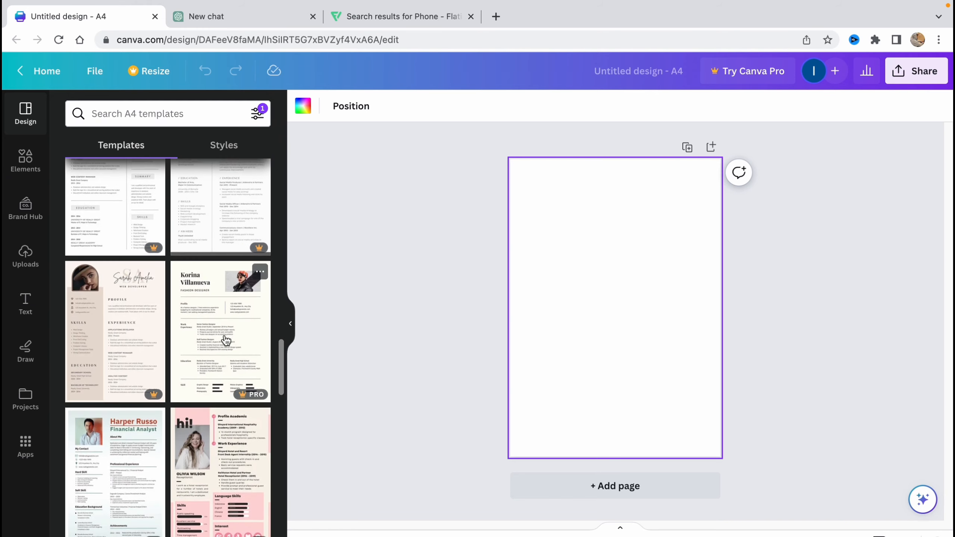
scroll(226, 340, "down", 7)
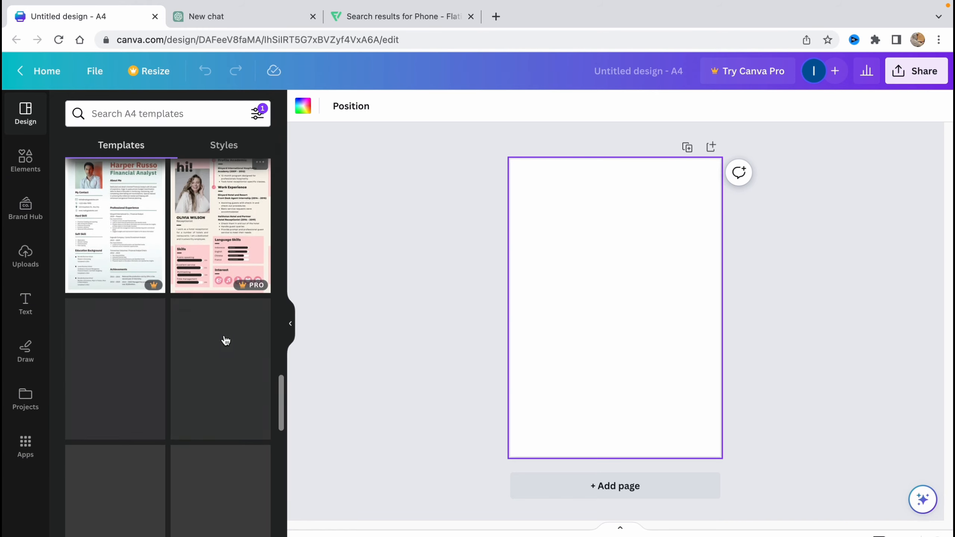
scroll(225, 341, "down", 5)
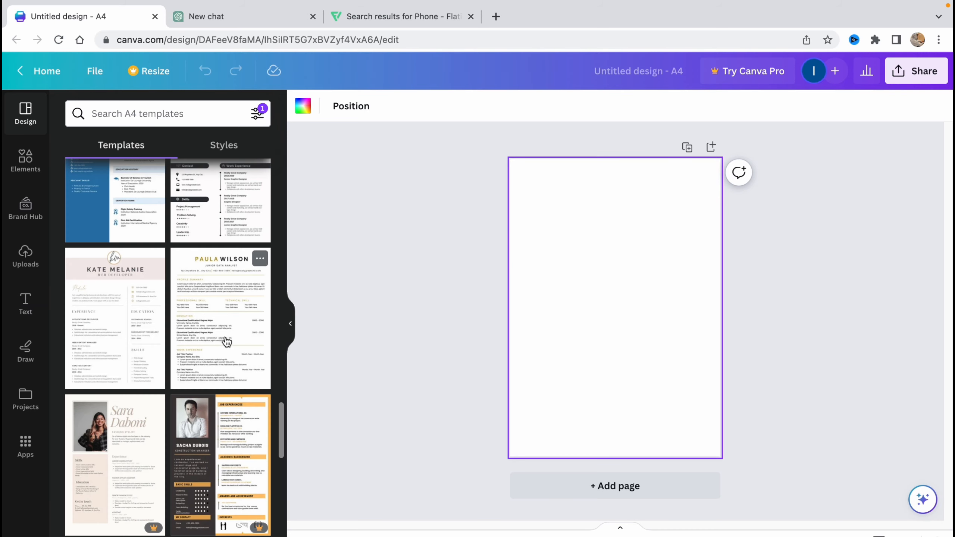
scroll(225, 342, "down", 5)
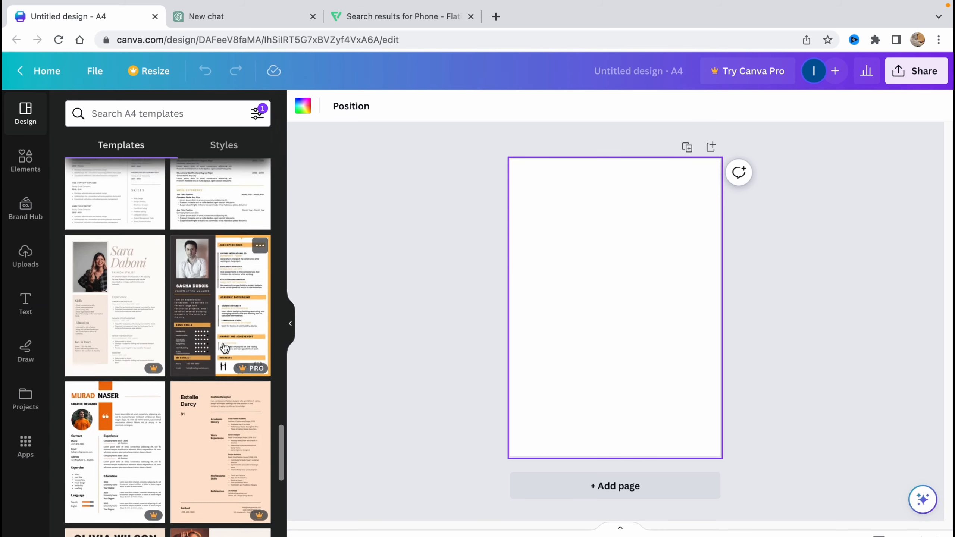
scroll(225, 348, "down", 4)
scroll(238, 388, "down", 3)
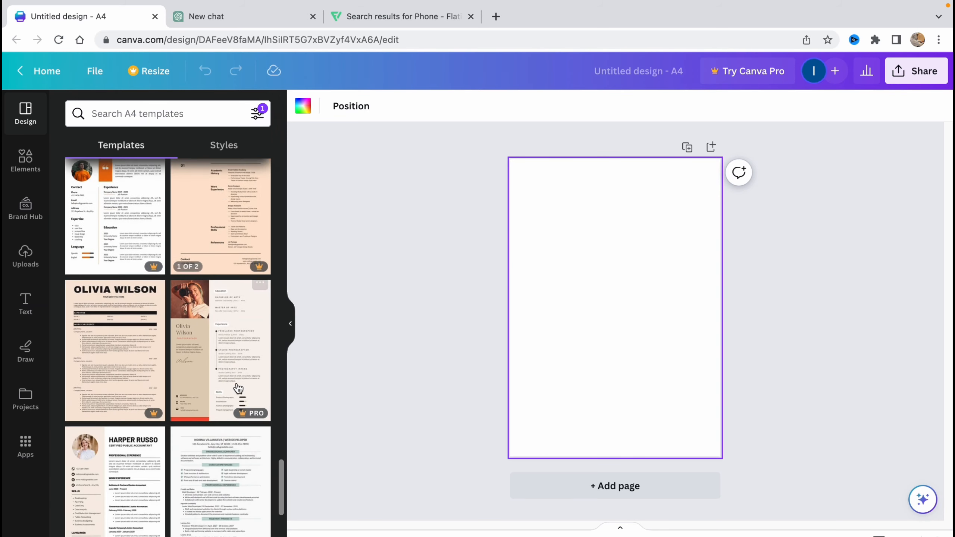
scroll(241, 395, "down", 1)
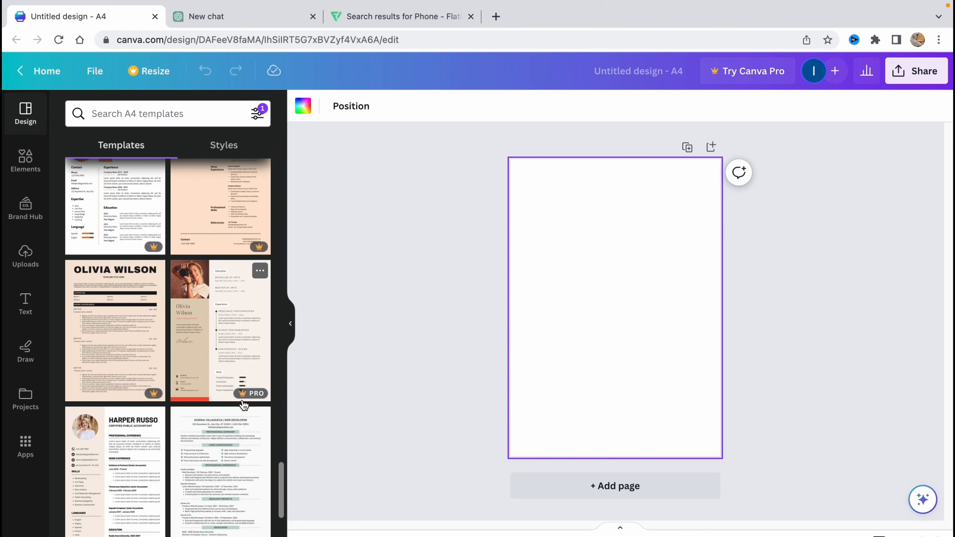
scroll(246, 403, "down", 8)
scroll(244, 406, "down", 10)
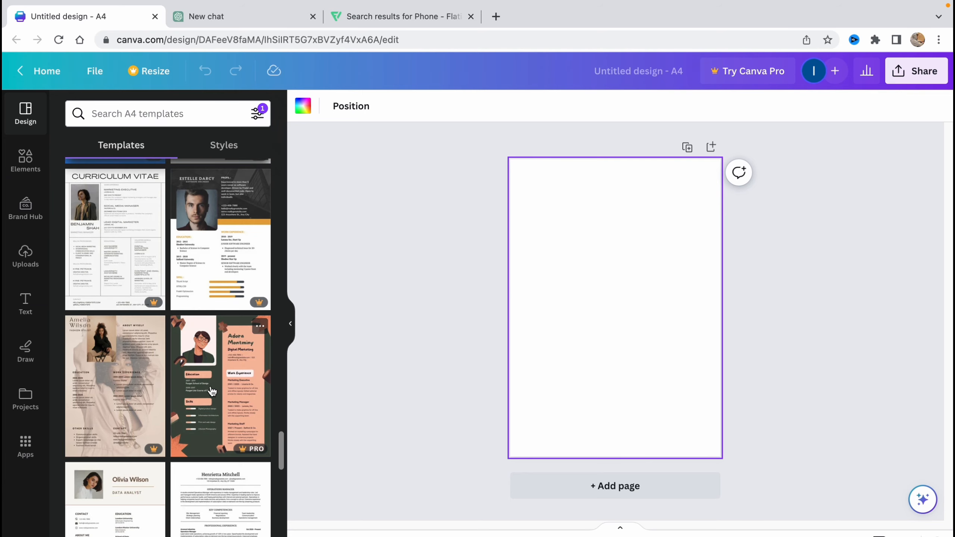
scroll(218, 393, "down", 8)
scroll(212, 392, "down", 1)
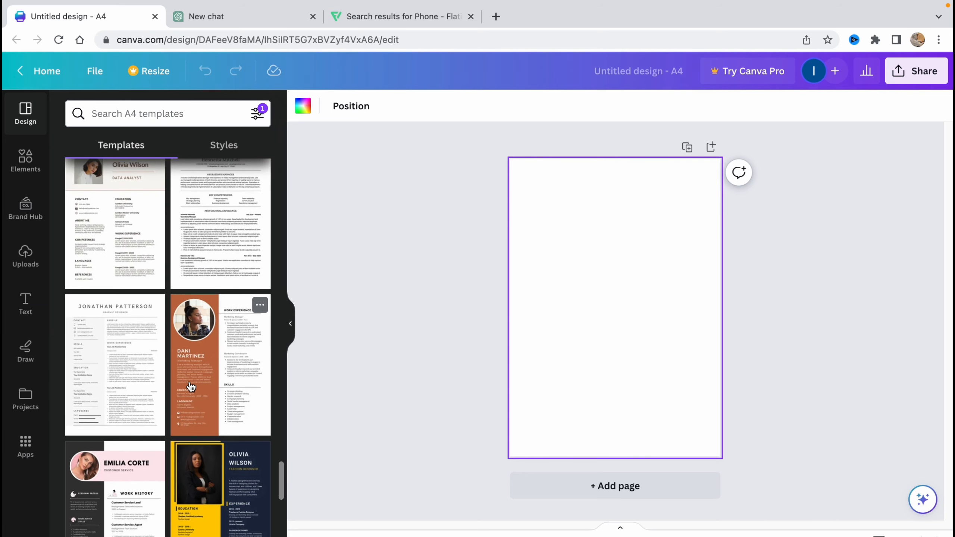
scroll(191, 387, "down", 10)
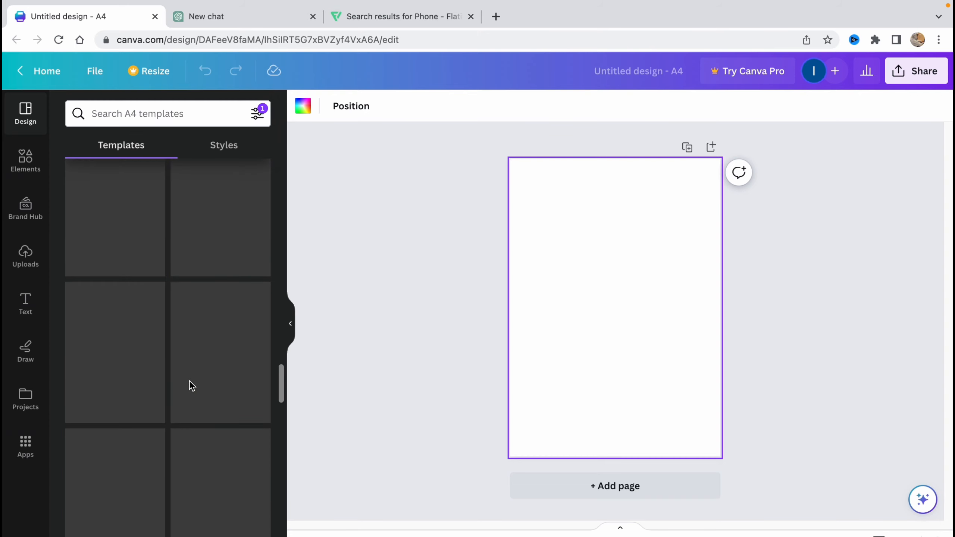
scroll(190, 384, "up", 20)
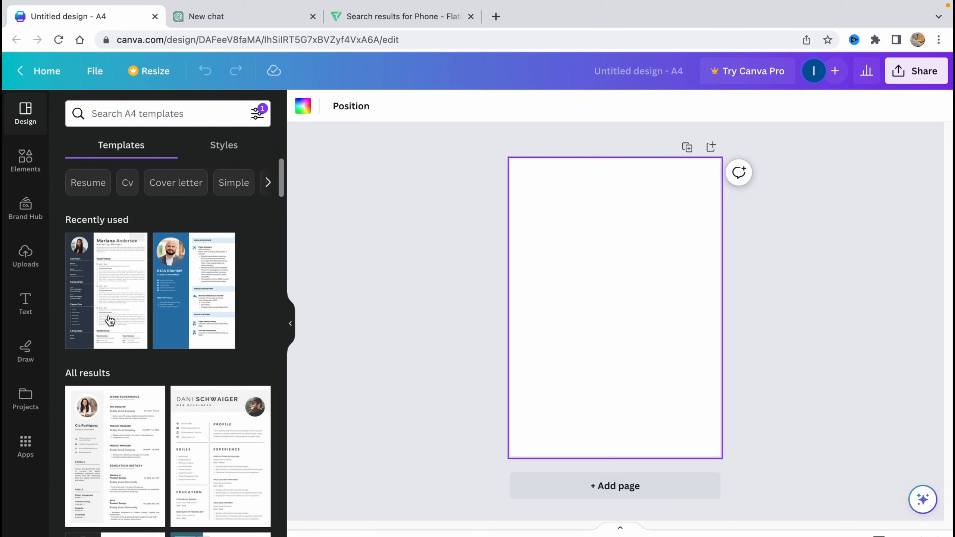
left_click(95, 298)
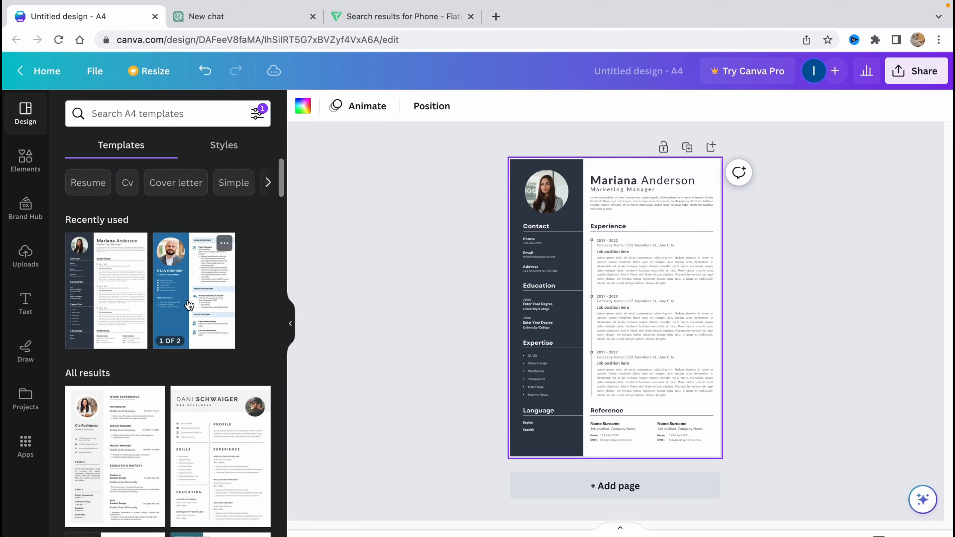
left_click(630, 273)
scroll(630, 273, "up", 5)
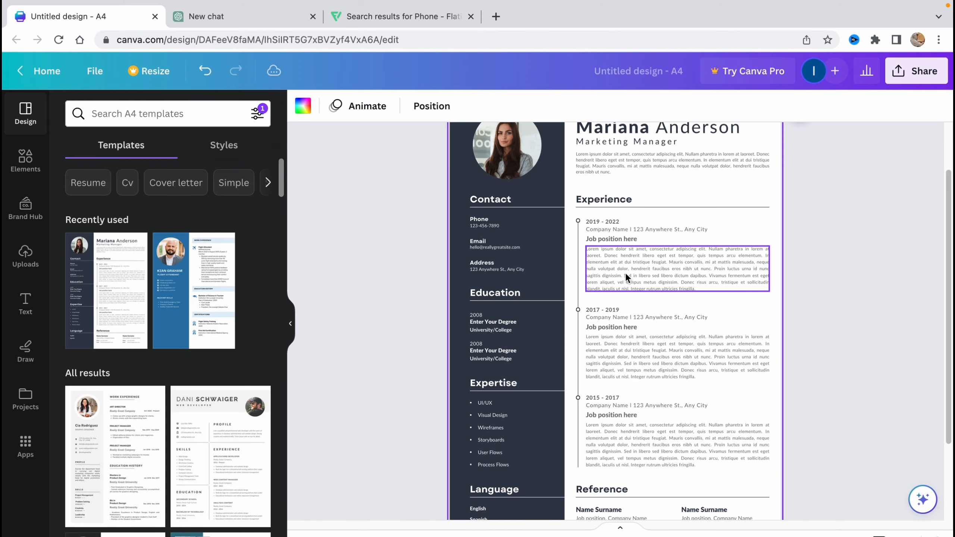
scroll(625, 272, "down", 5)
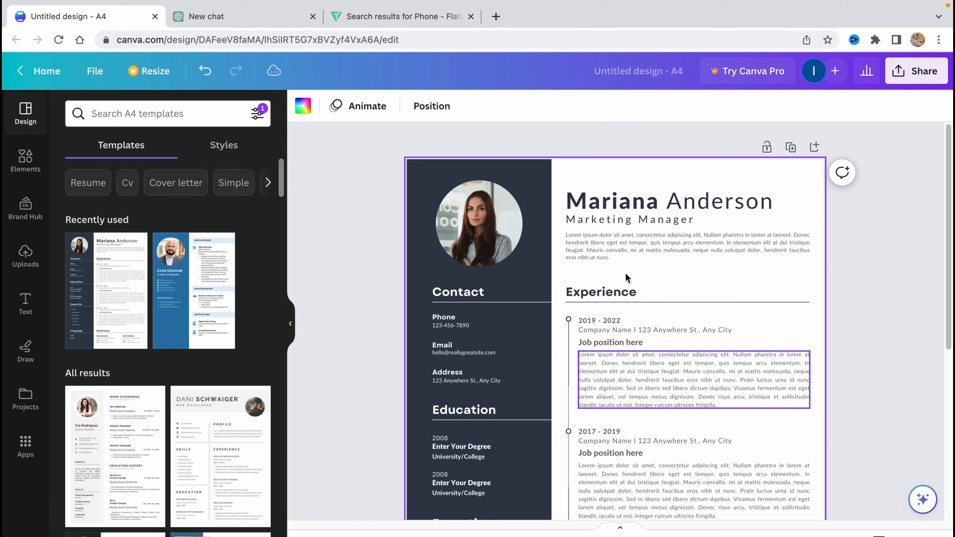
scroll(647, 421, "down", 2)
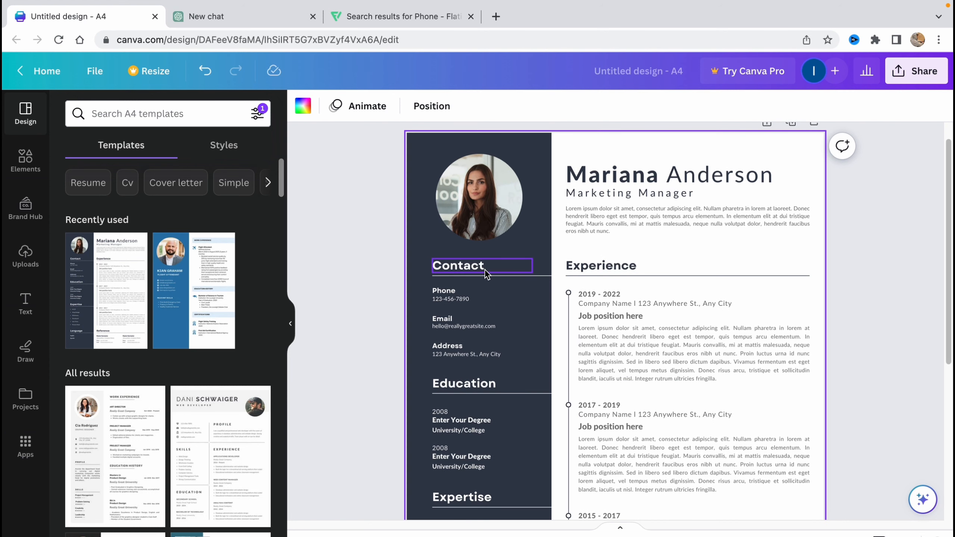
scroll(443, 388, "down", 3)
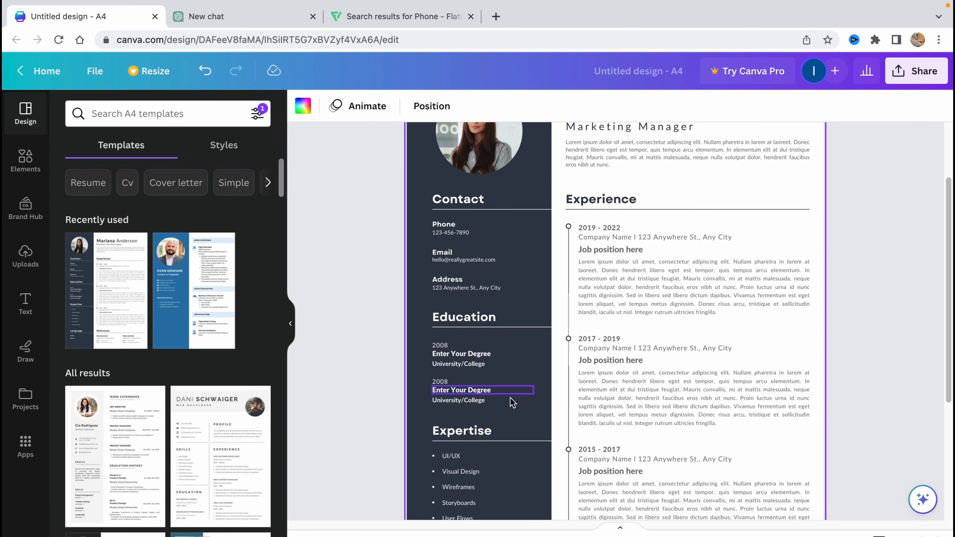
scroll(436, 433, "down", 5)
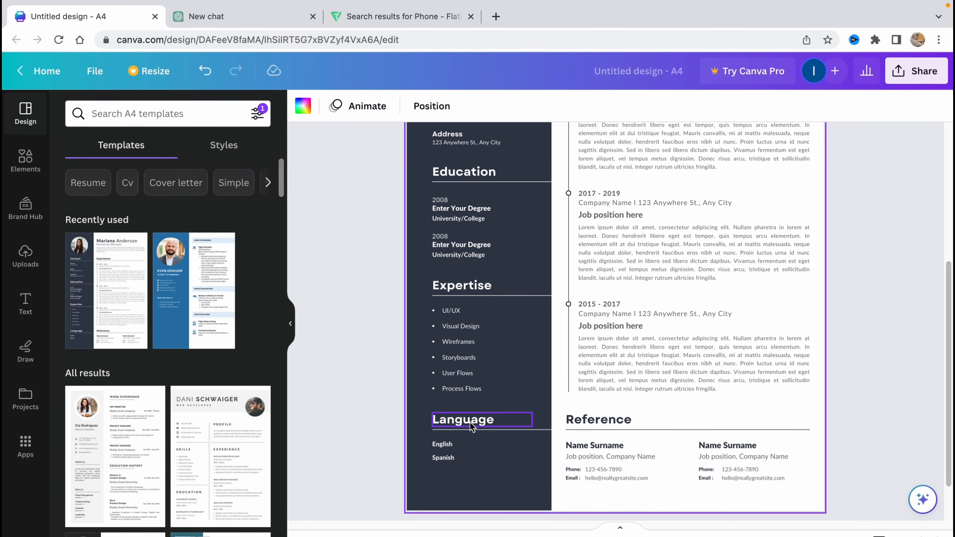
scroll(651, 351, "up", 3)
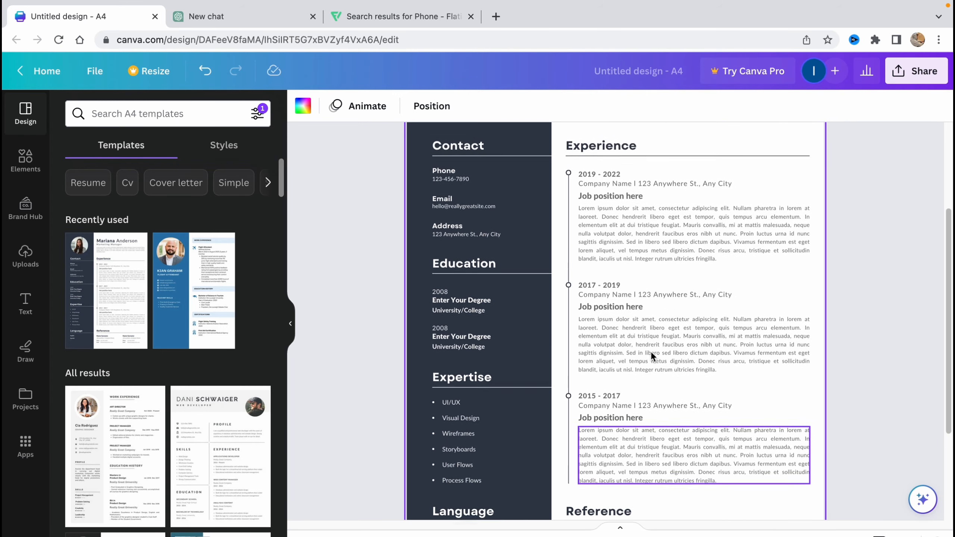
scroll(651, 351, "up", 2)
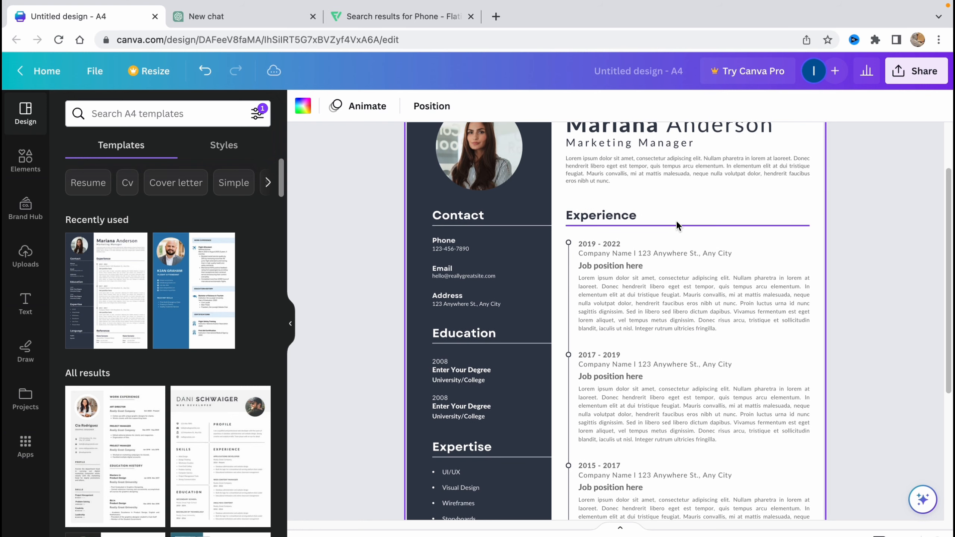
scroll(668, 338, "up", 2)
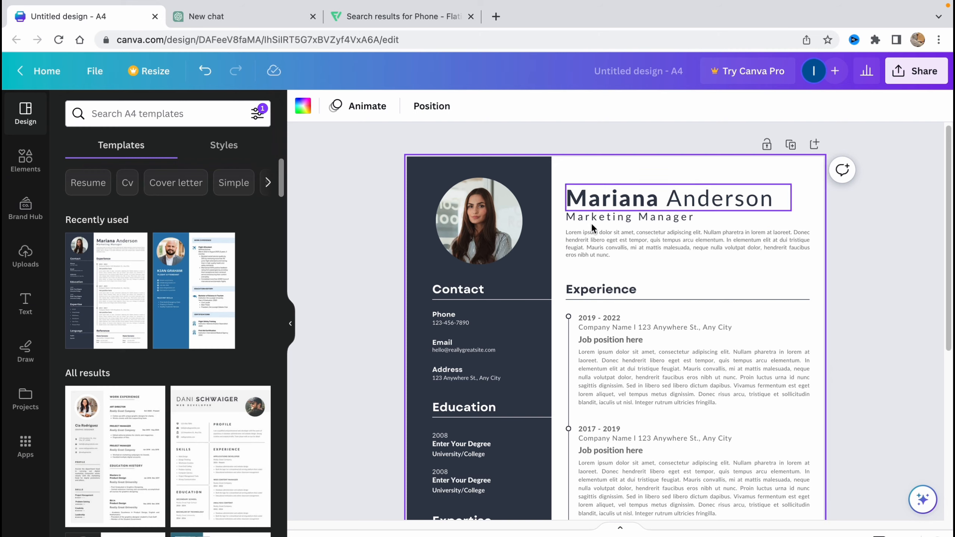
scroll(612, 277, "down", 6)
scroll(617, 282, "up", 6)
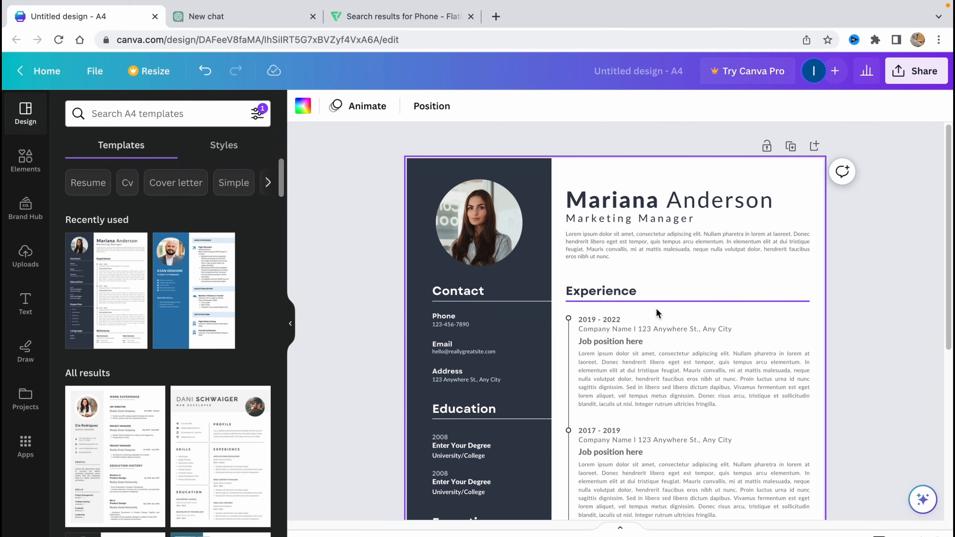
Recolour the dark navy left sidebar to the dark green default colour.
left_click(427, 175)
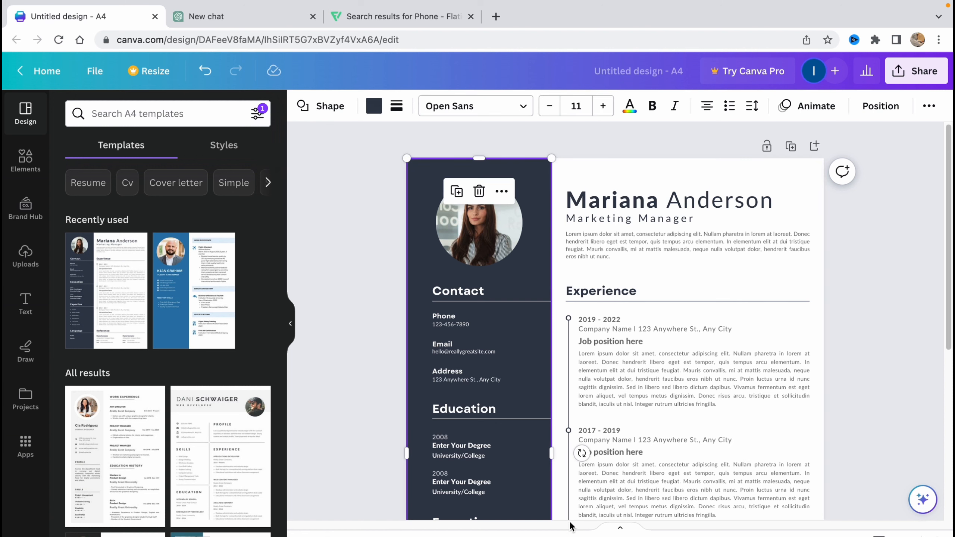
left_click(374, 108)
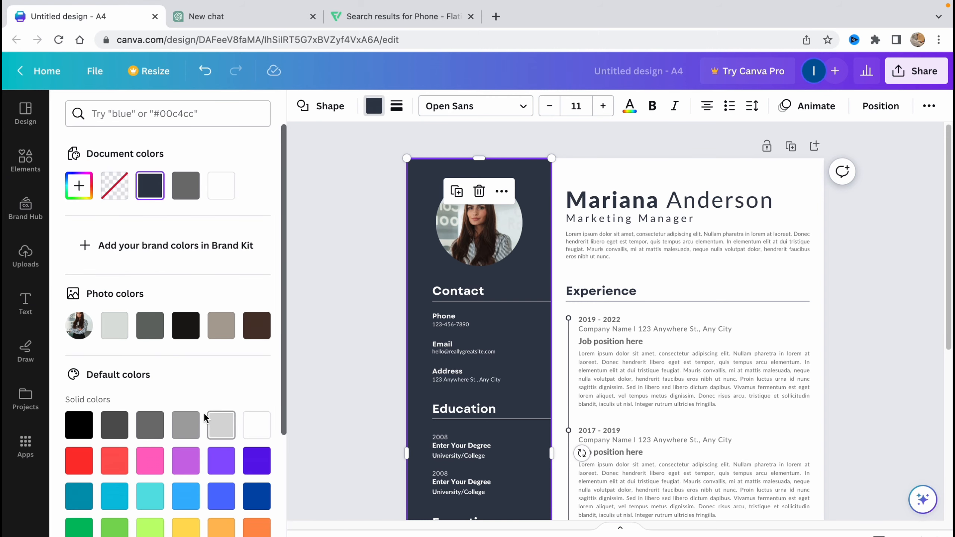
scroll(216, 444, "down", 1)
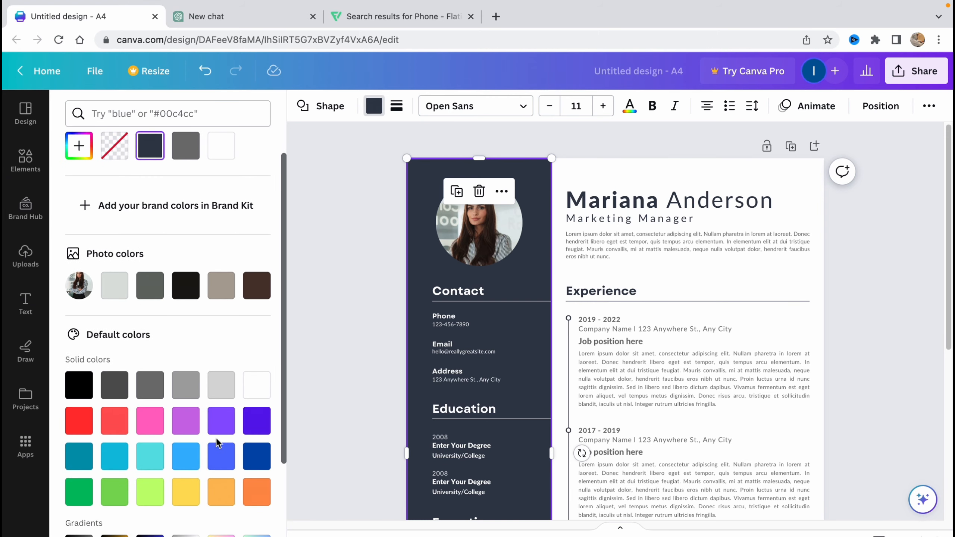
left_click(150, 496)
left_click(128, 496)
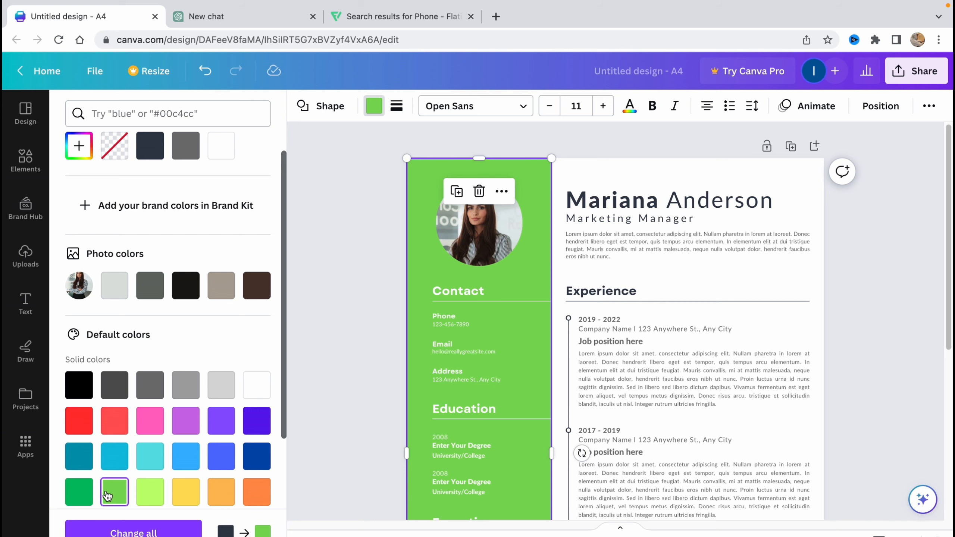
left_click(81, 495)
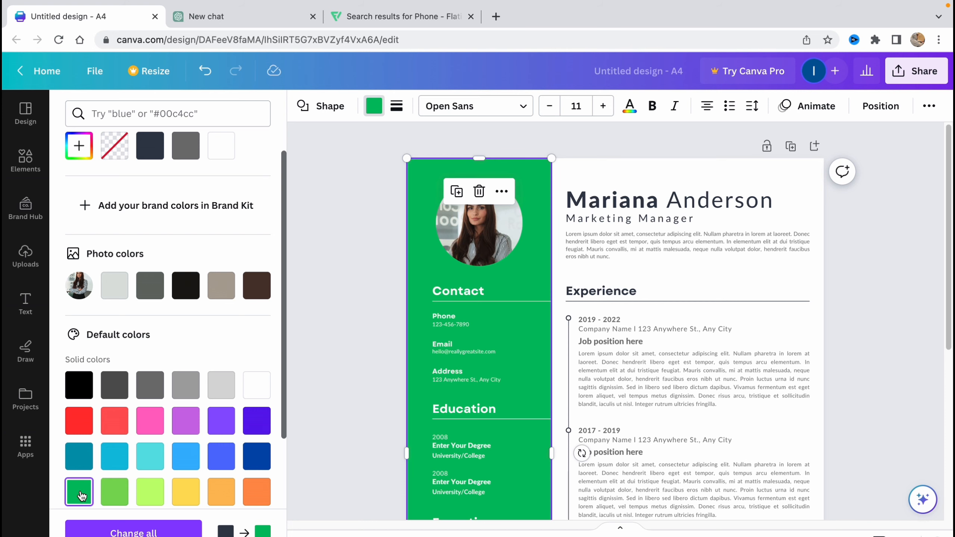
scroll(630, 194, "down", 1)
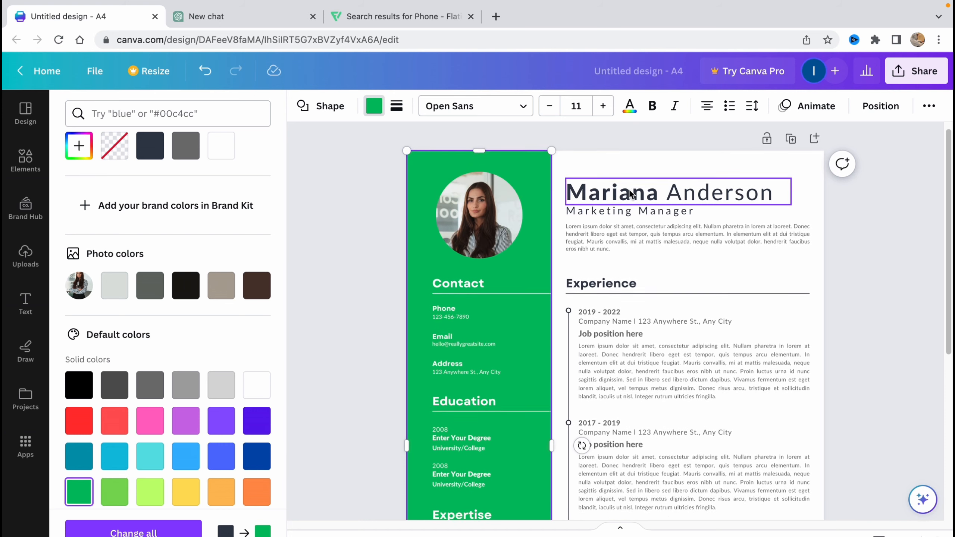
Select the profile photo and open the Elements library.
left_click(367, 252)
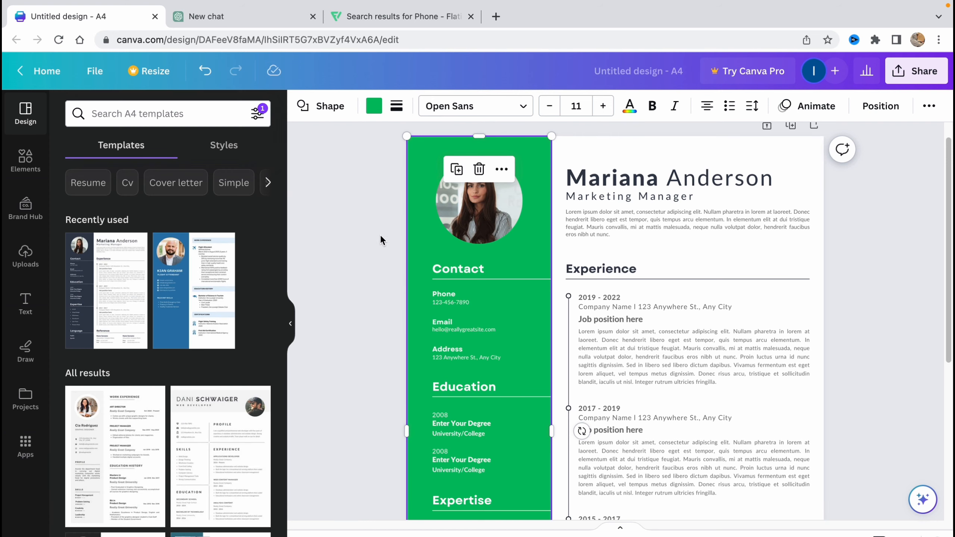
left_click(483, 216)
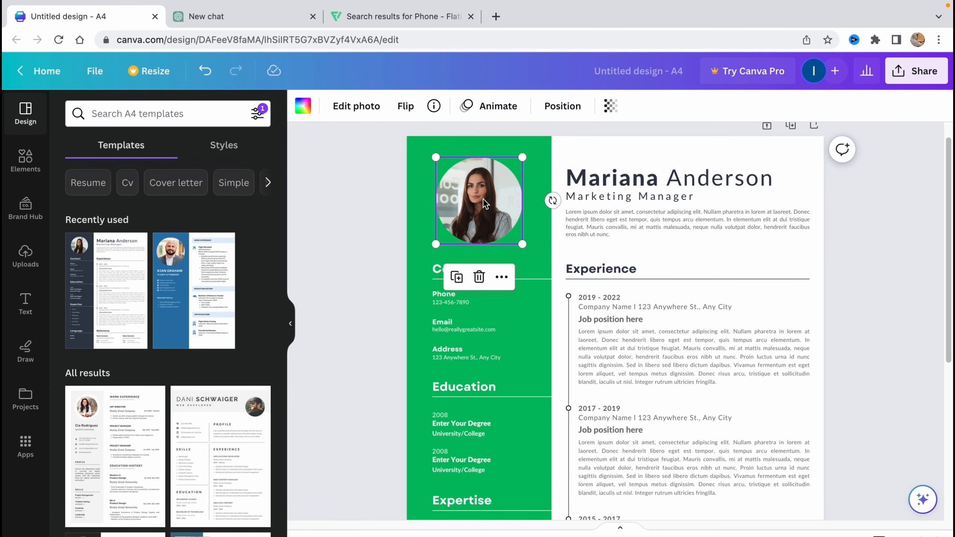
left_click(171, 114)
left_click(21, 165)
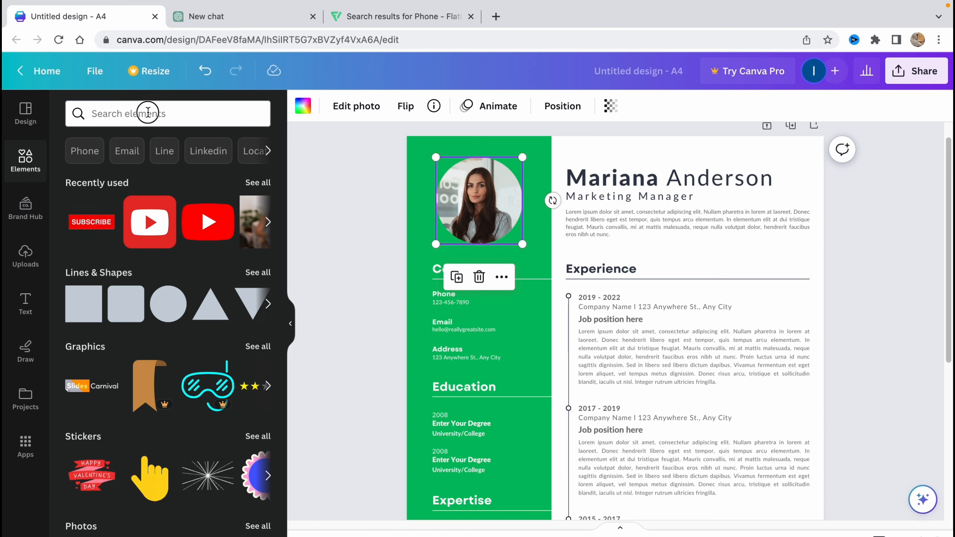
left_click(147, 114)
left_click(26, 255)
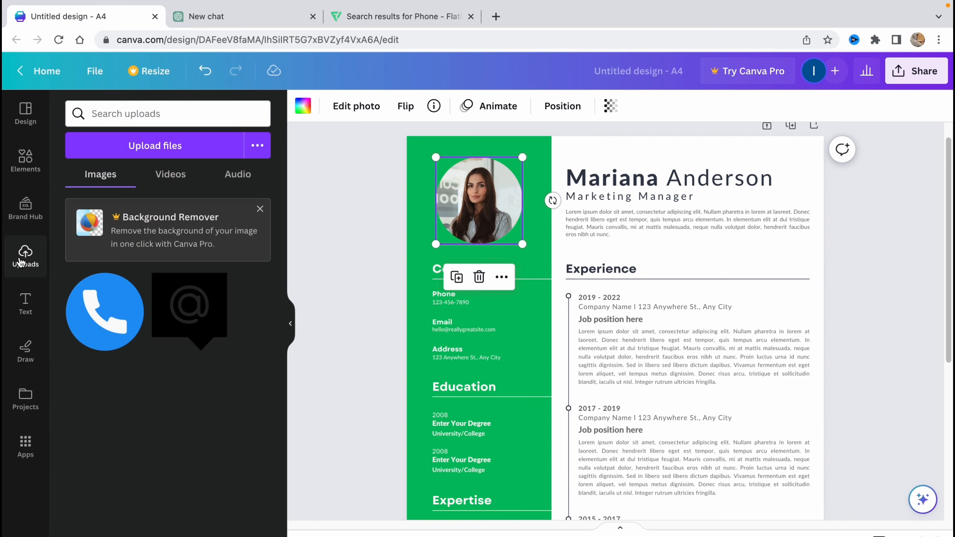
left_click(24, 159)
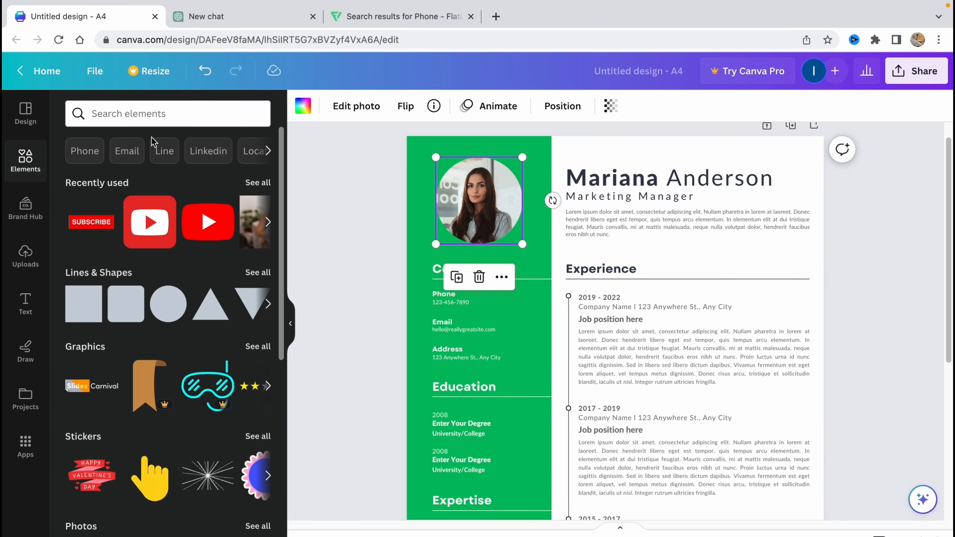
Search Elements for 'man' and drop the grey-haired man photo into the profile frame.
left_click(166, 114)
type("ьфт")
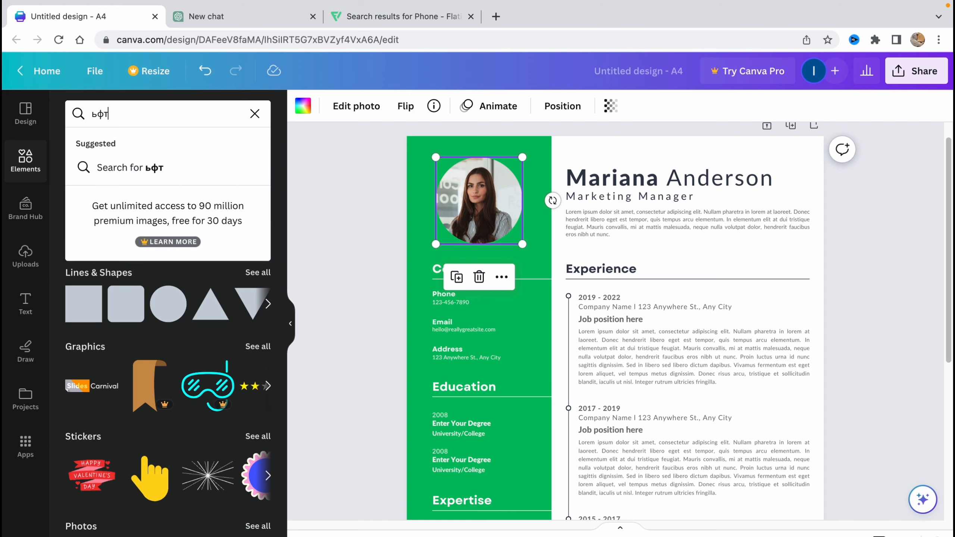
key("BackSpace")
key("BackSpace")
key("BackSpace")
key("ctrl+space")
type("man")
key("Return")
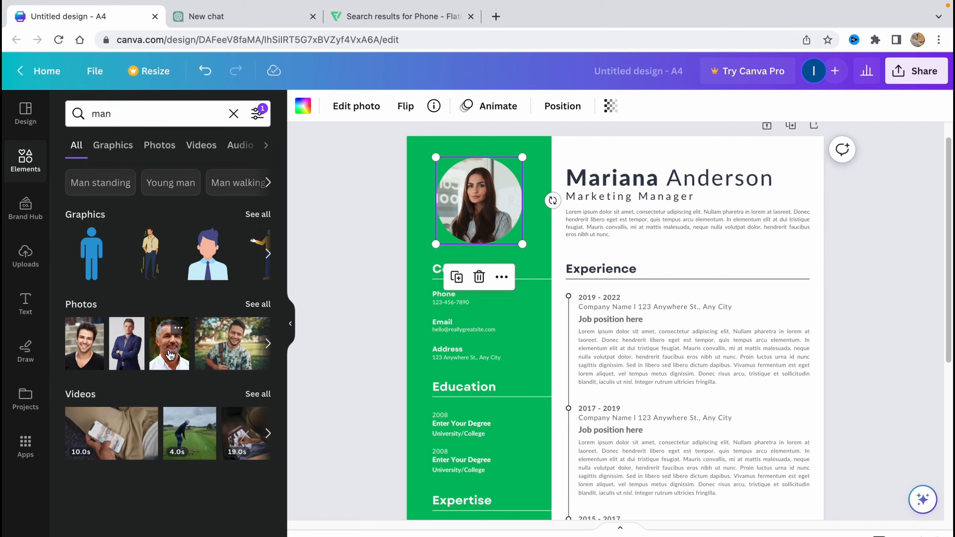
left_click_drag(170, 353, 480, 193)
left_click(348, 191)
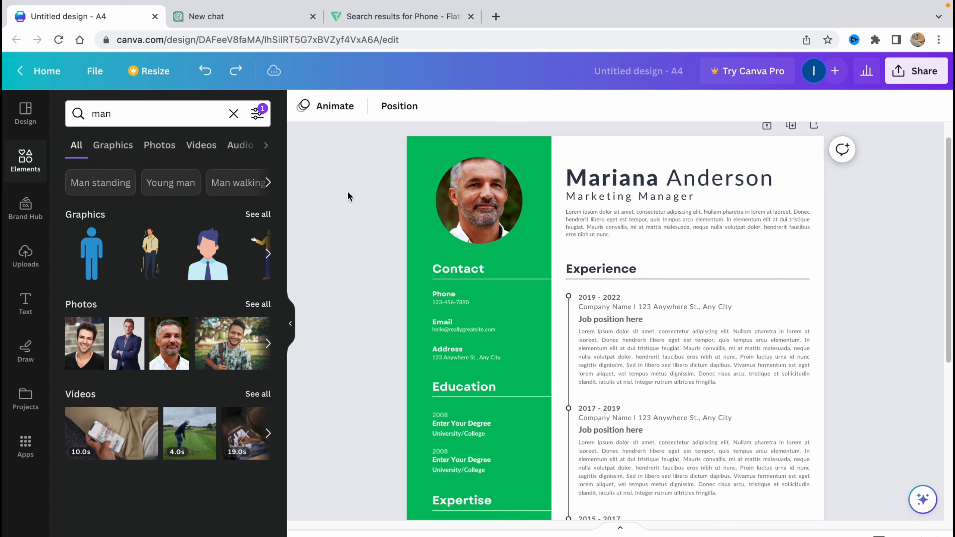
Replace the template's name heading with the new person's name.
scroll(601, 215, "down", 2)
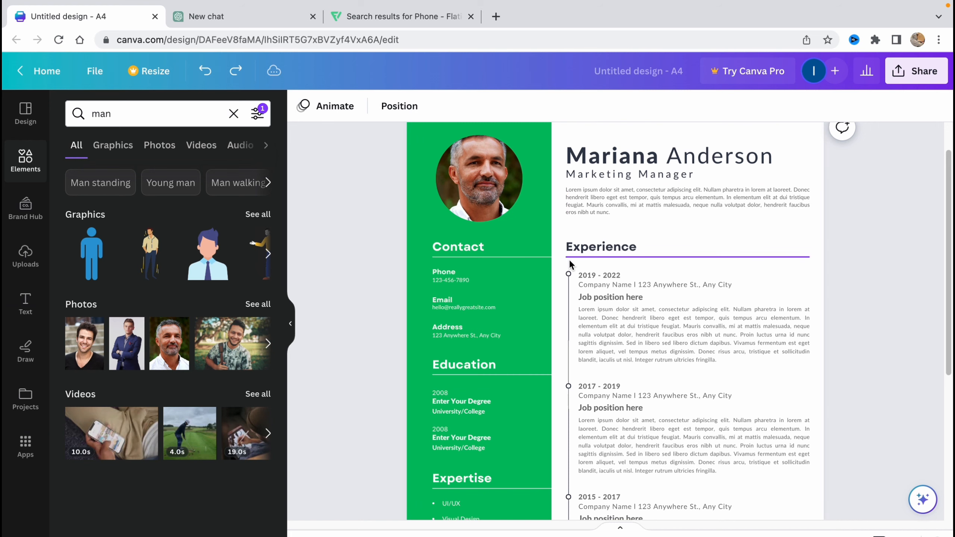
scroll(560, 243, "up", 2)
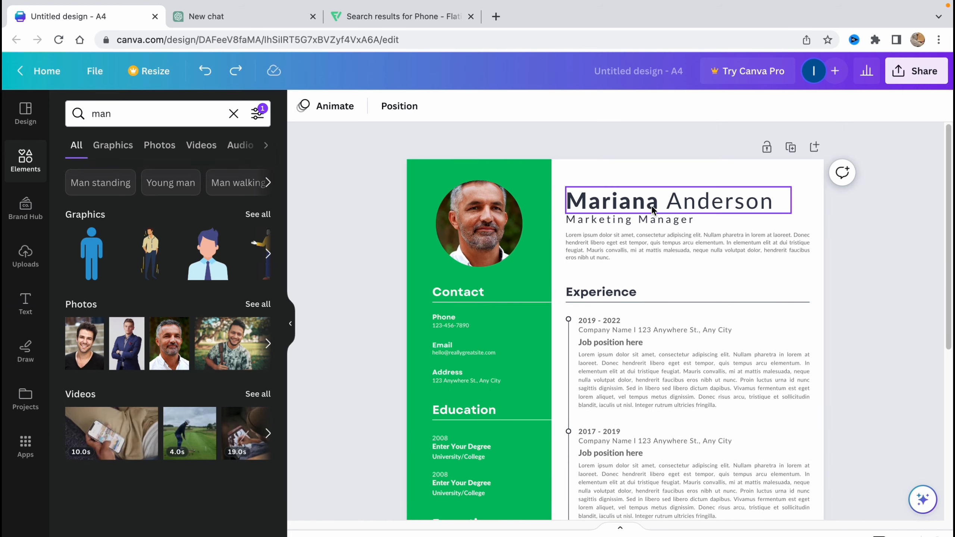
left_click(579, 207)
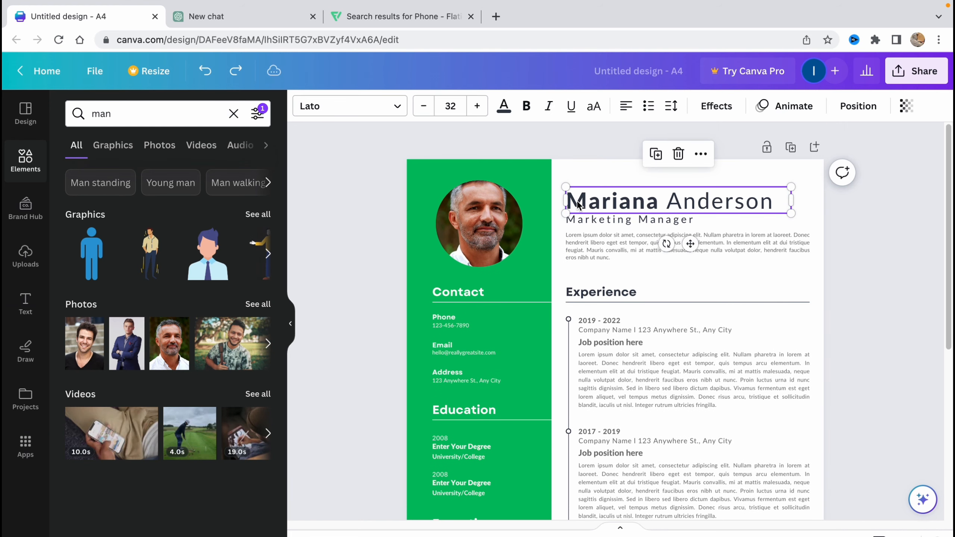
left_click(584, 204)
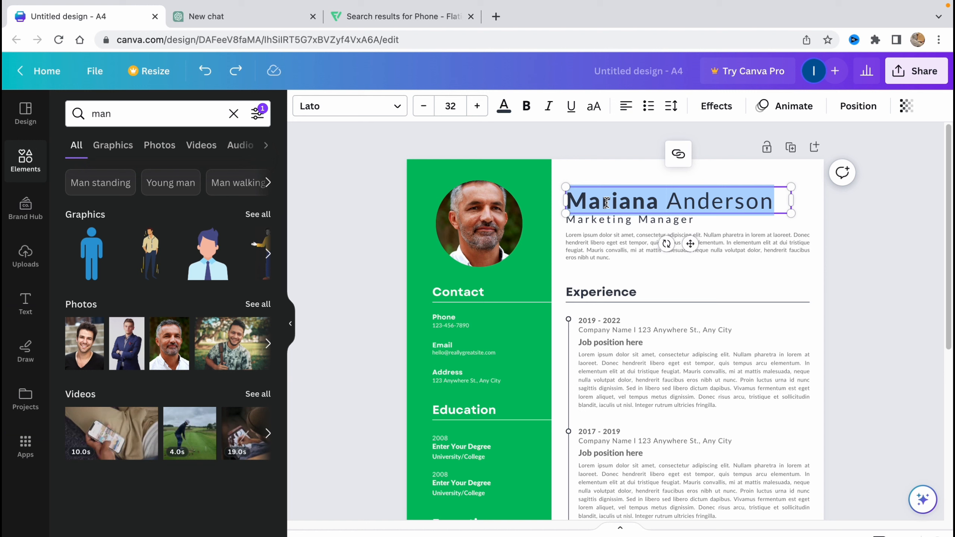
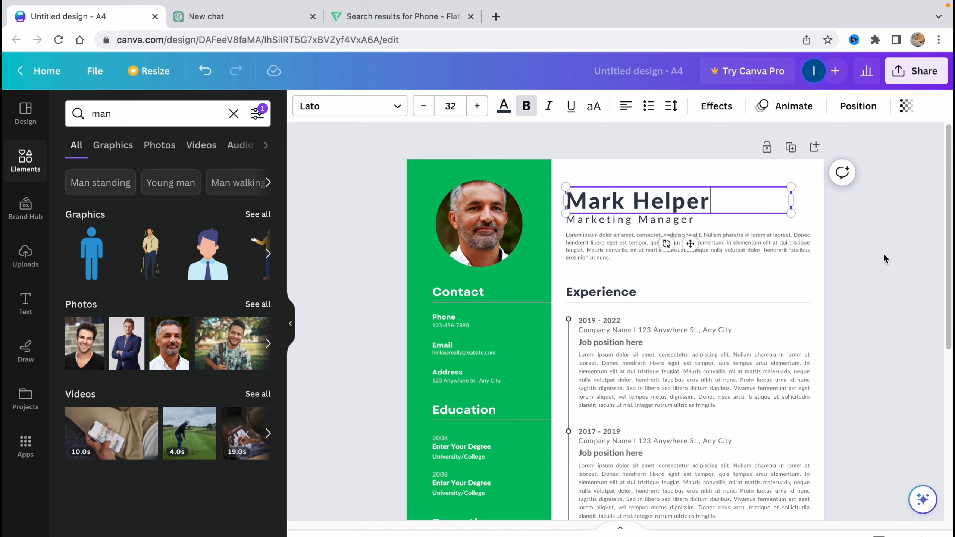
left_click(885, 259)
scroll(598, 221, "up", 3)
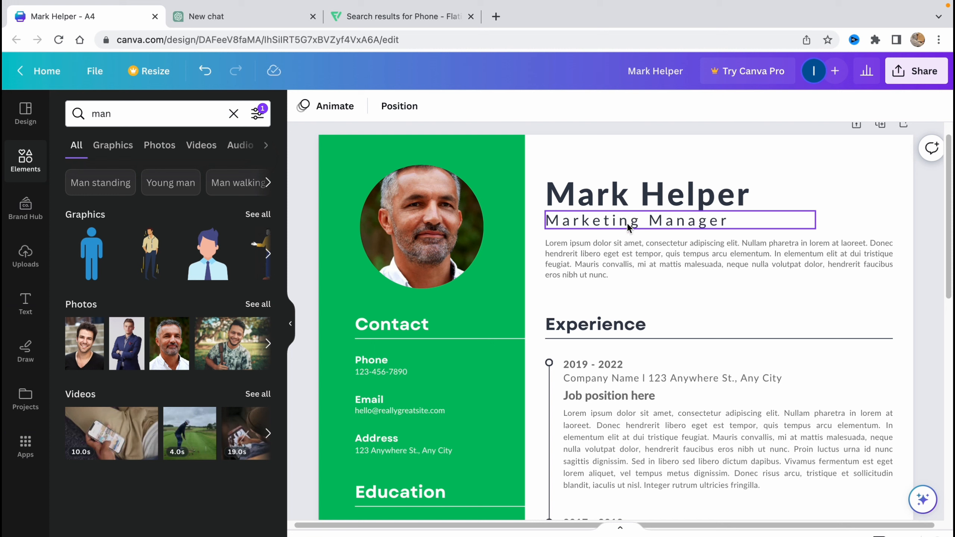
Review the job title and name text, then switch to the ChatGPT chat.
left_click(585, 224)
left_click(583, 221)
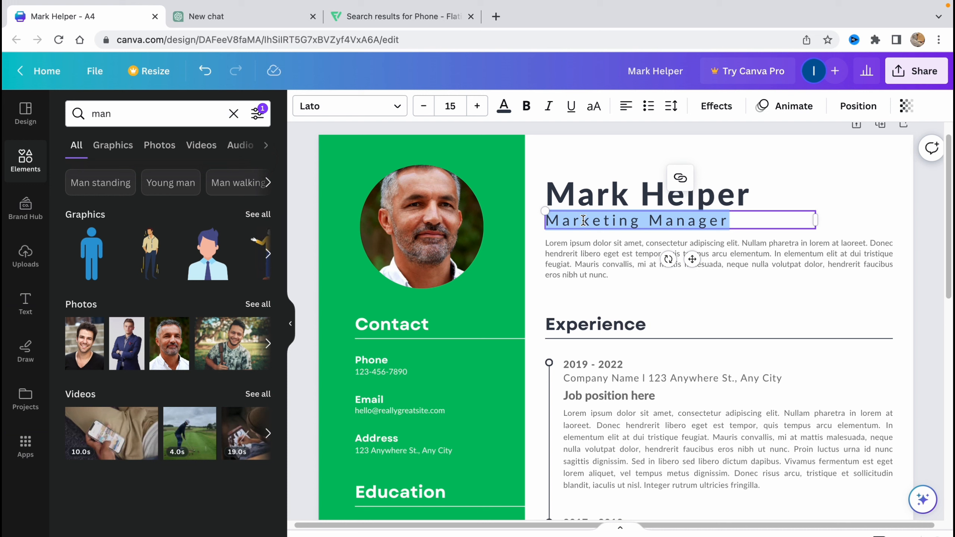
left_click(666, 301)
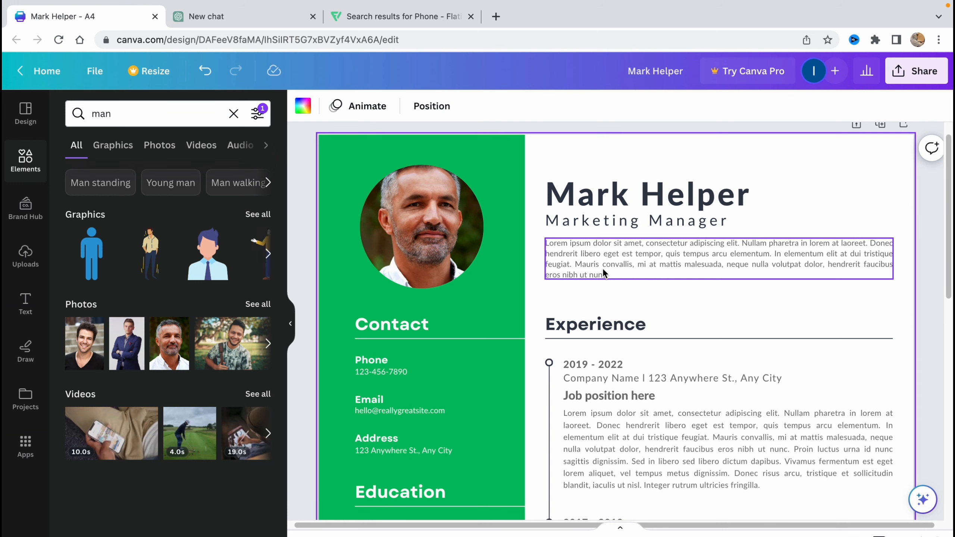
left_click(604, 191)
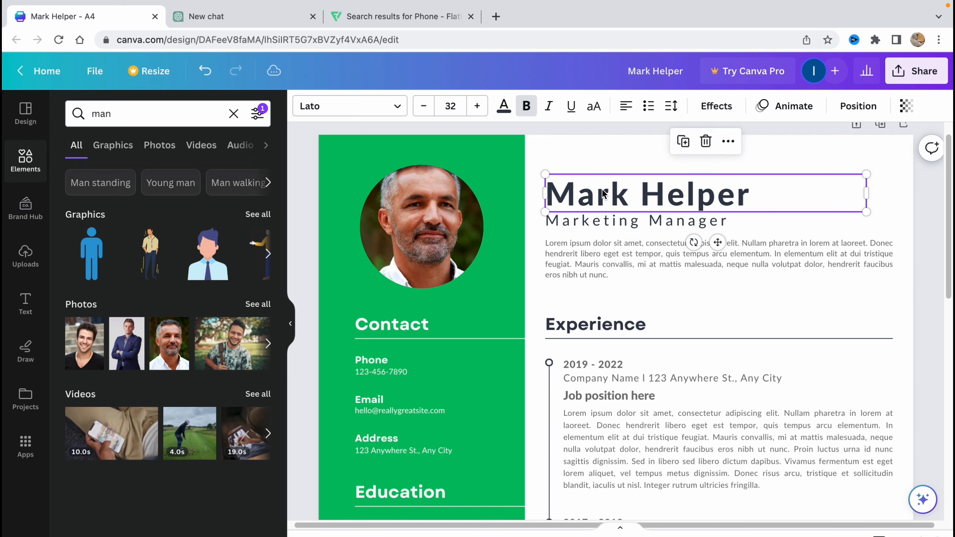
left_click(603, 191)
left_click(650, 299)
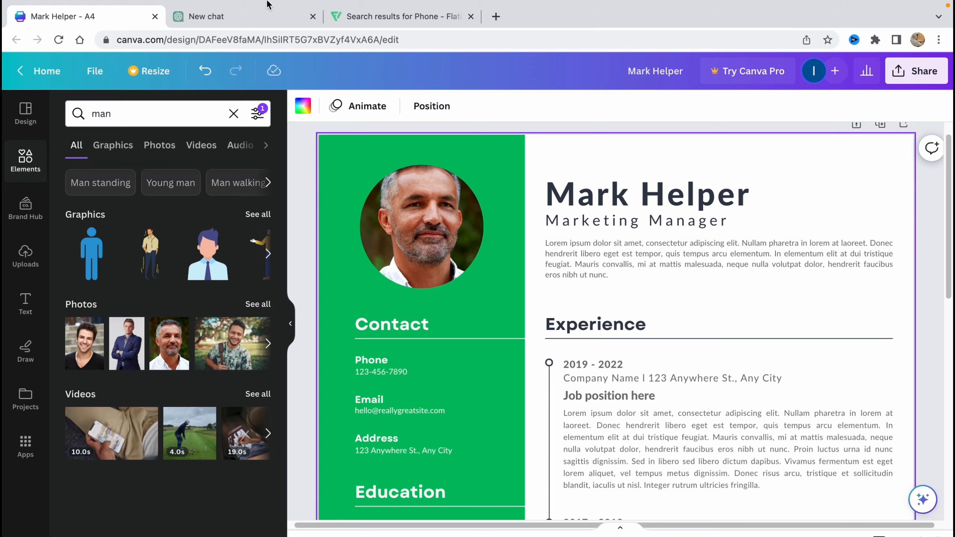
left_click(258, 23)
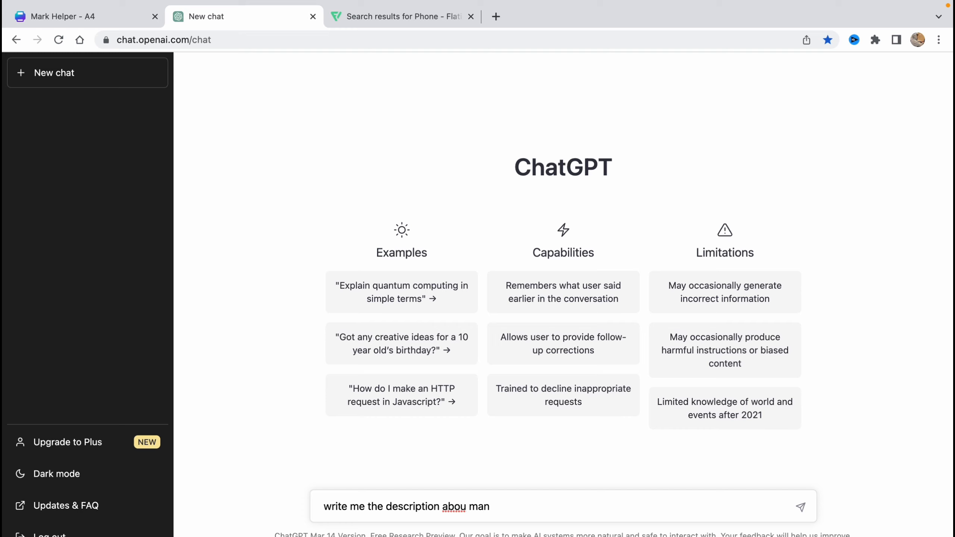
Send ChatGPT the prompt 'write me the description abou man in resume'.
type("me")
key("Return")
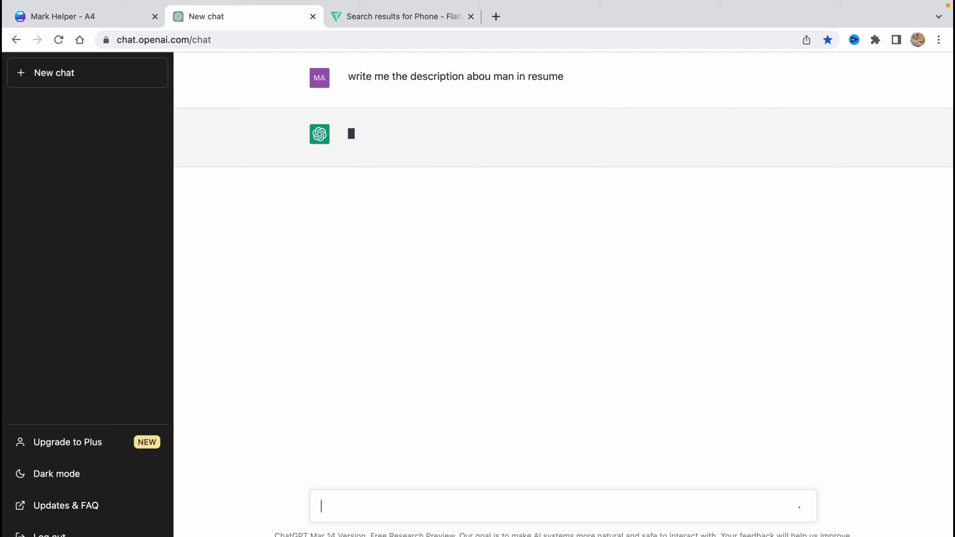
Back in Canva, replace the Contact section's placeholder phone number with a new number.
left_click(107, 15)
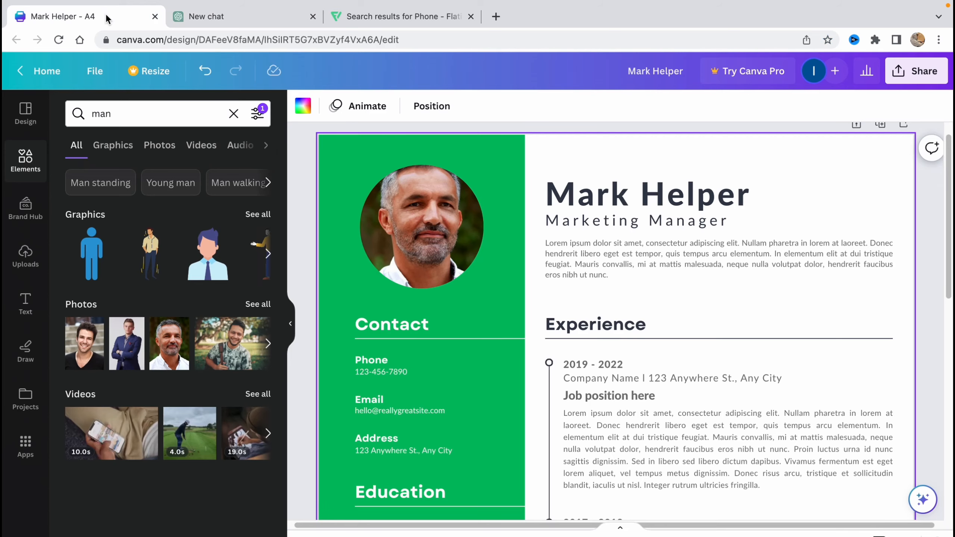
scroll(652, 370, "down", 2)
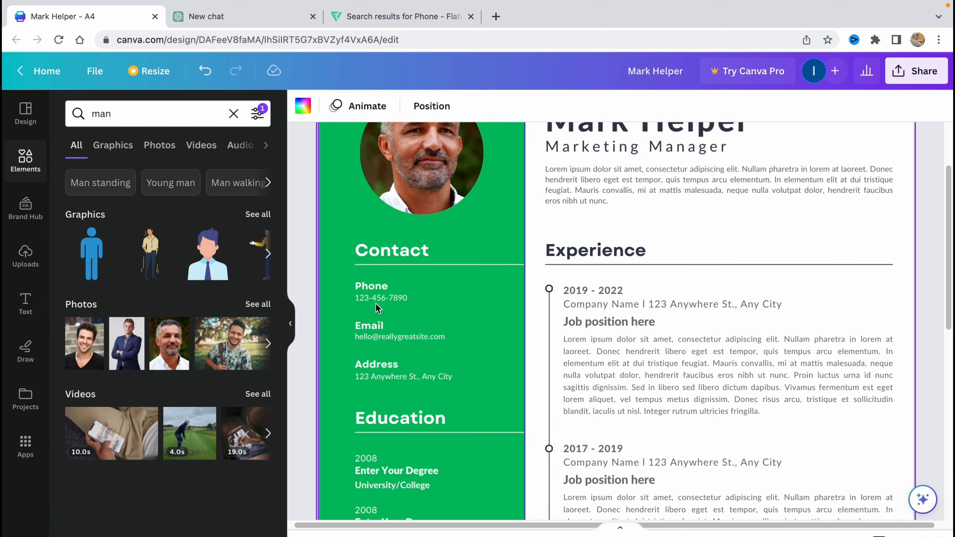
double_click(376, 299)
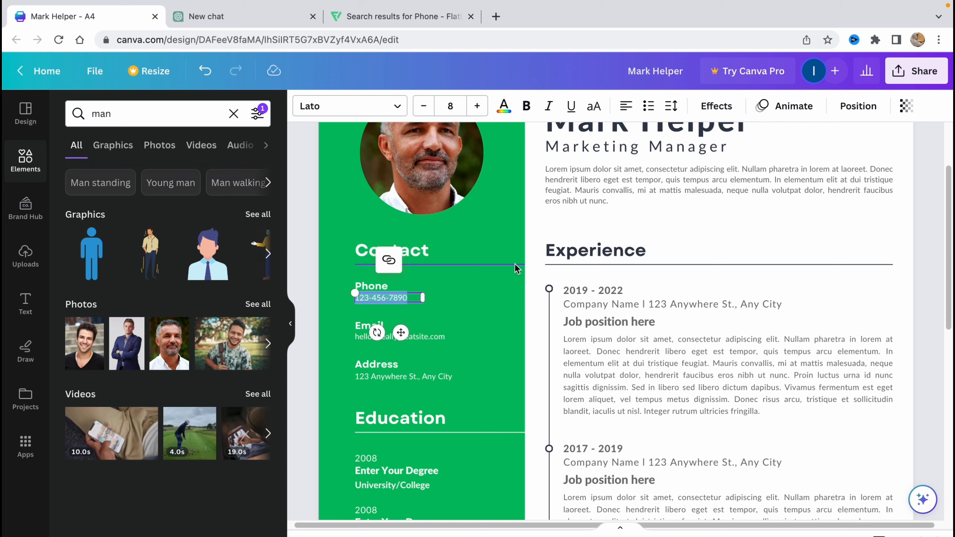
left_click(370, 298)
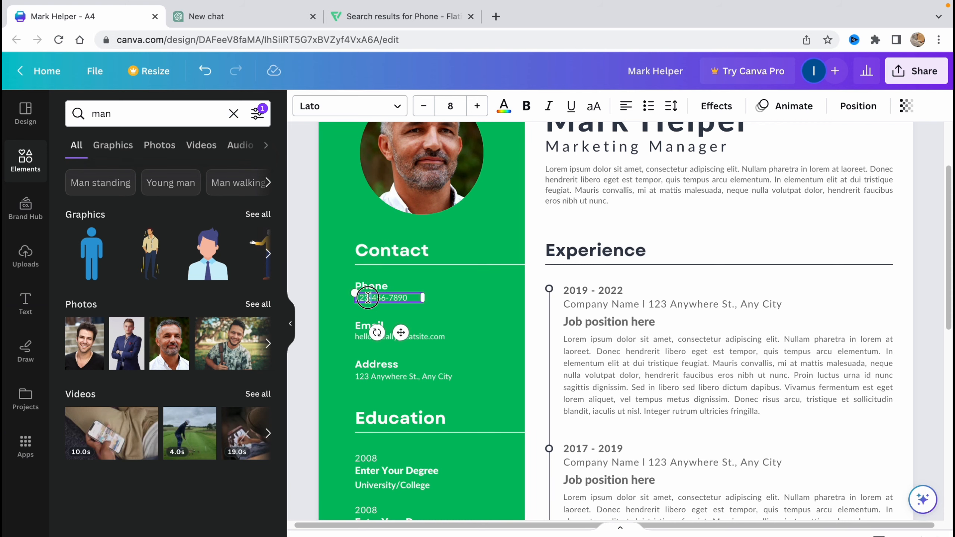
scroll(396, 312, "up", 10)
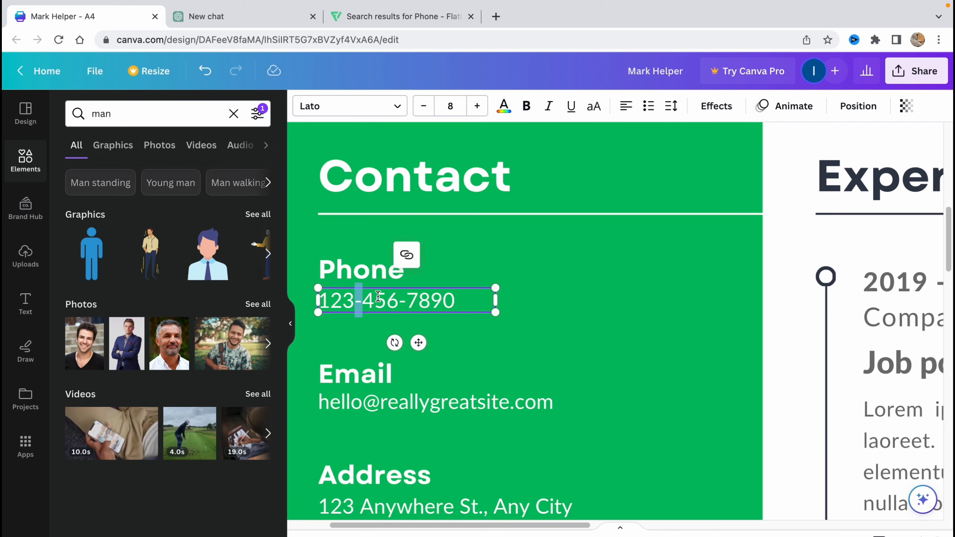
double_click(414, 304)
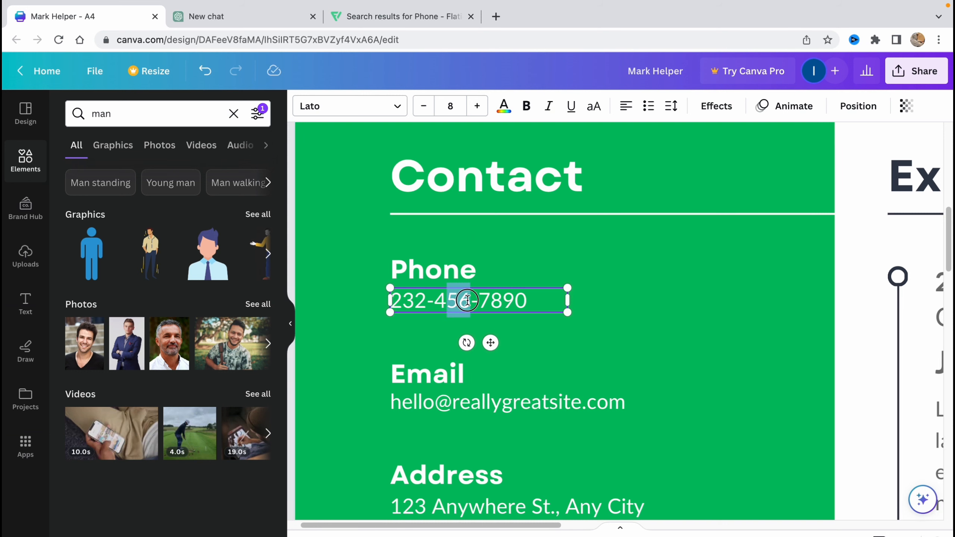
left_click_drag(479, 300, 531, 297)
type("3-3")
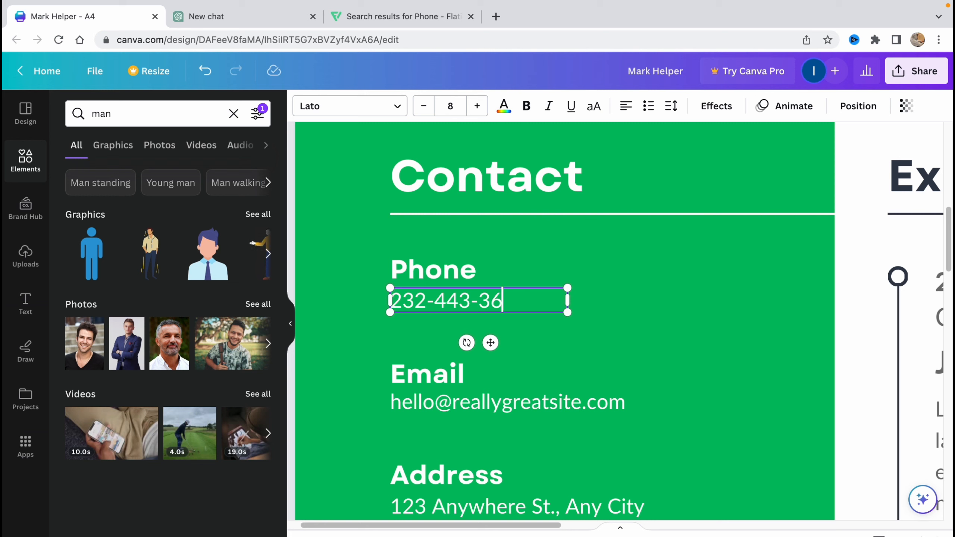
type("6134")
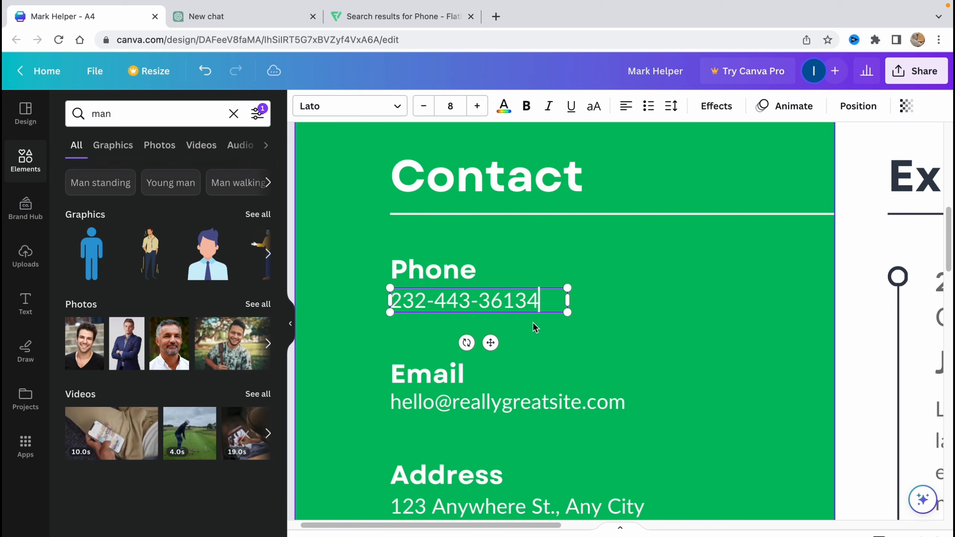
key("BackSpace")
left_click(589, 264)
Search Elements for 'phone' and add the circled phone graphic, shrunk into the Contact area.
scroll(587, 267, "down", 4)
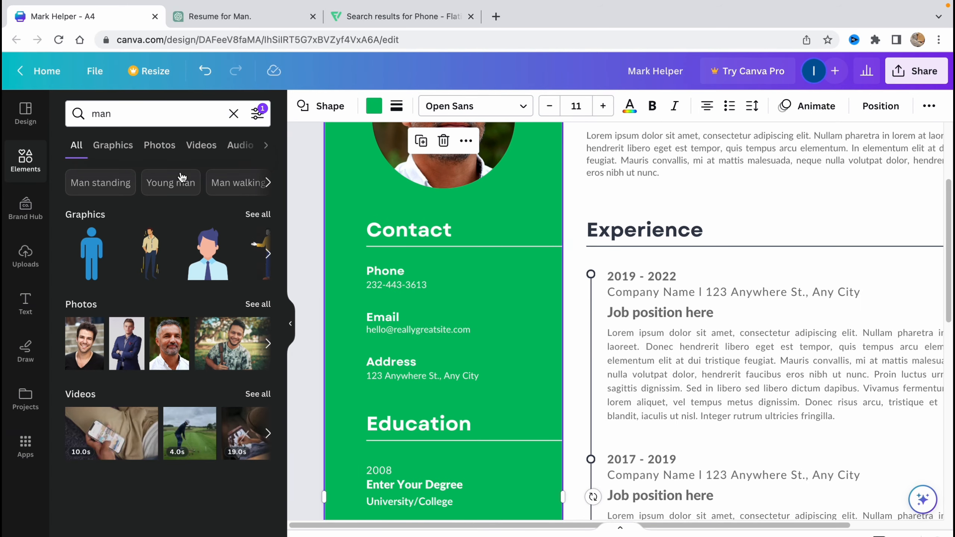
left_click(233, 114)
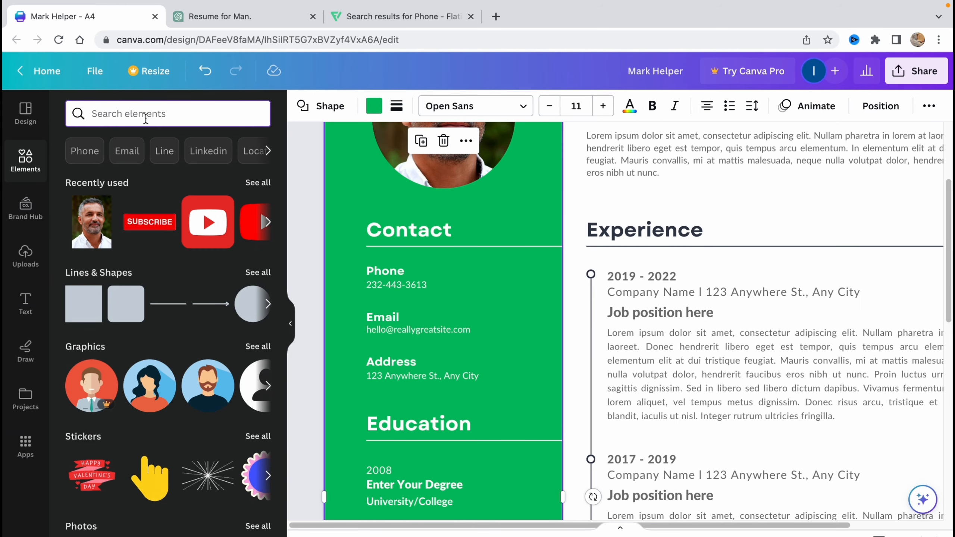
type("phine")
key("Return")
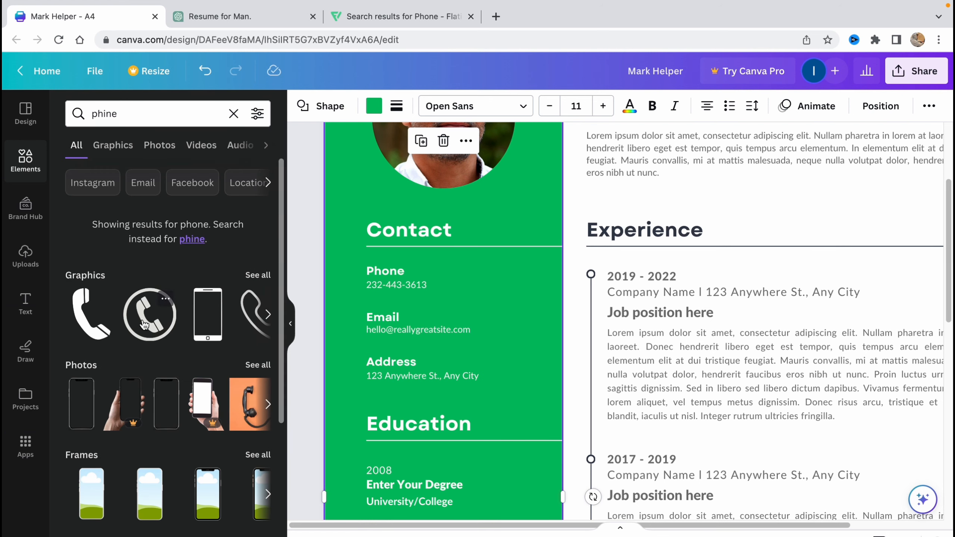
left_click_drag(145, 325, 675, 432)
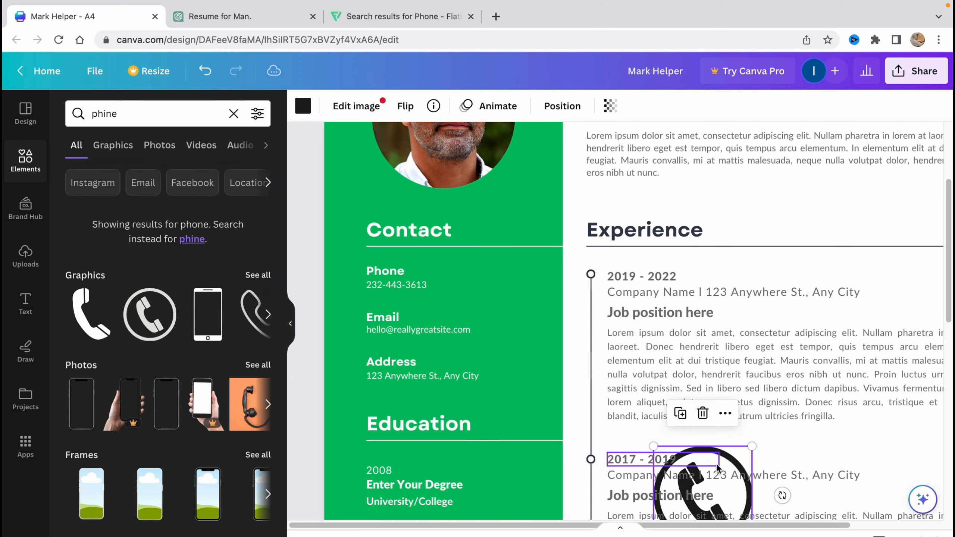
left_click_drag(717, 464, 502, 249)
left_click_drag(537, 329, 466, 284)
left_click_drag(454, 275, 456, 279)
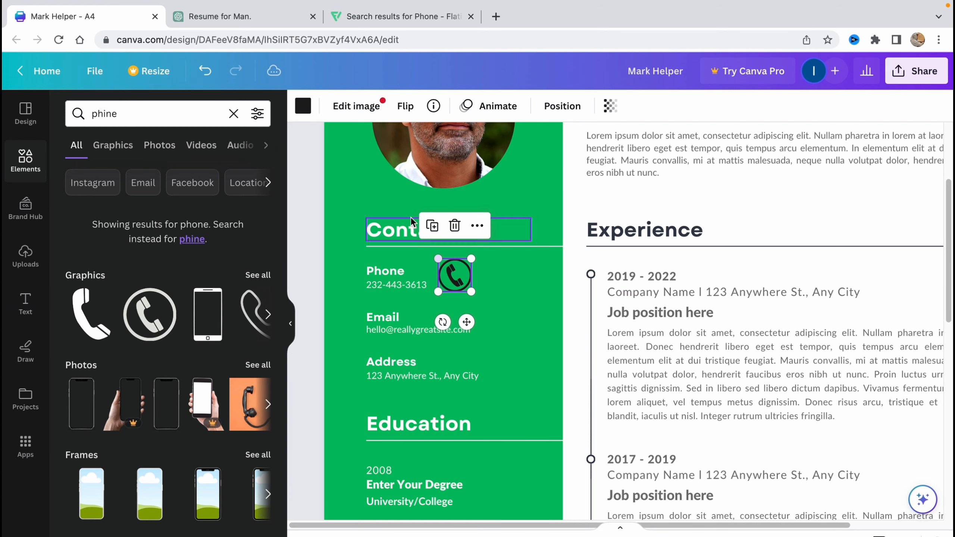
Make the phone icon white and position it beside the Phone label and number.
left_click(302, 107)
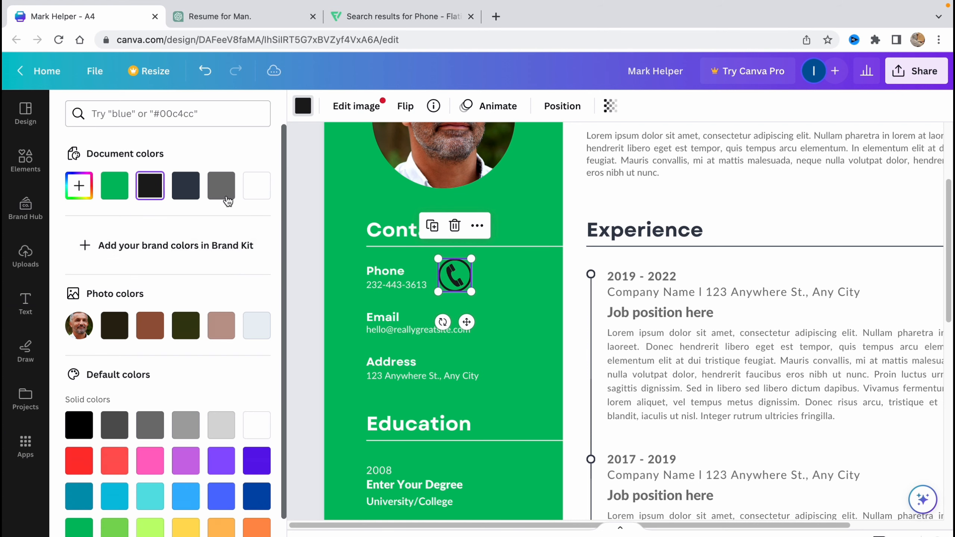
left_click(257, 185)
left_click_drag(455, 280, 424, 286)
left_click(392, 285, "shift")
left_click(387, 273, "shift")
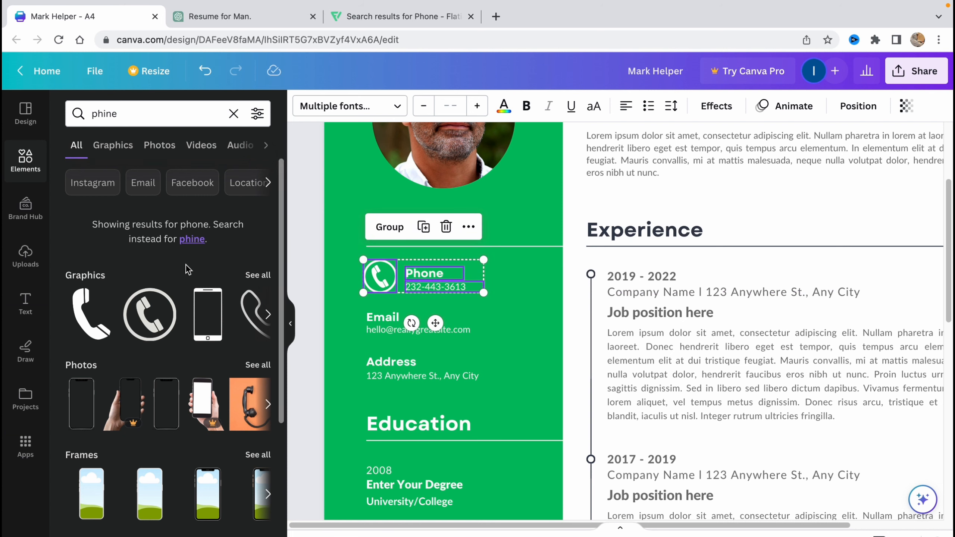
double_click(124, 113)
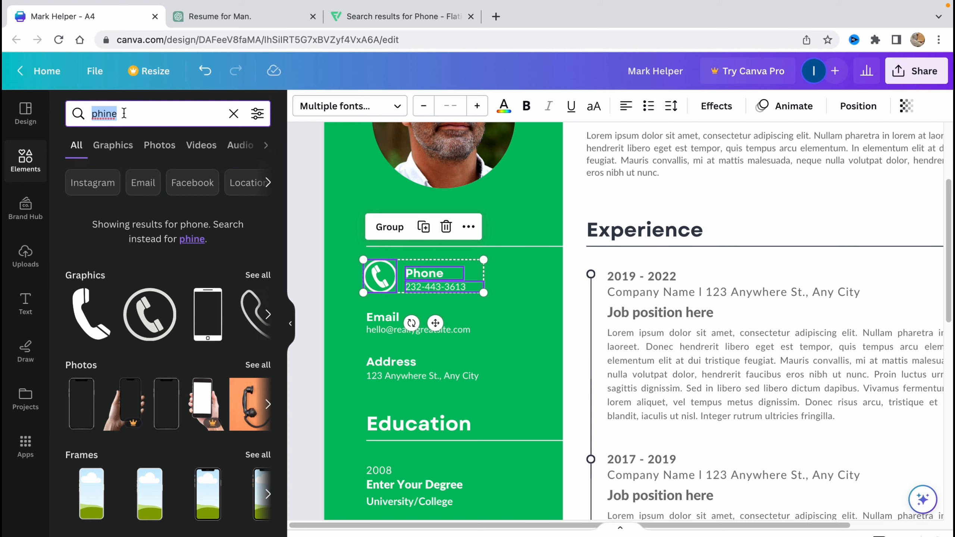
Search for 'mail', add the circled mail graphic, make it white and move it to Contact.
type("mail")
key("Return")
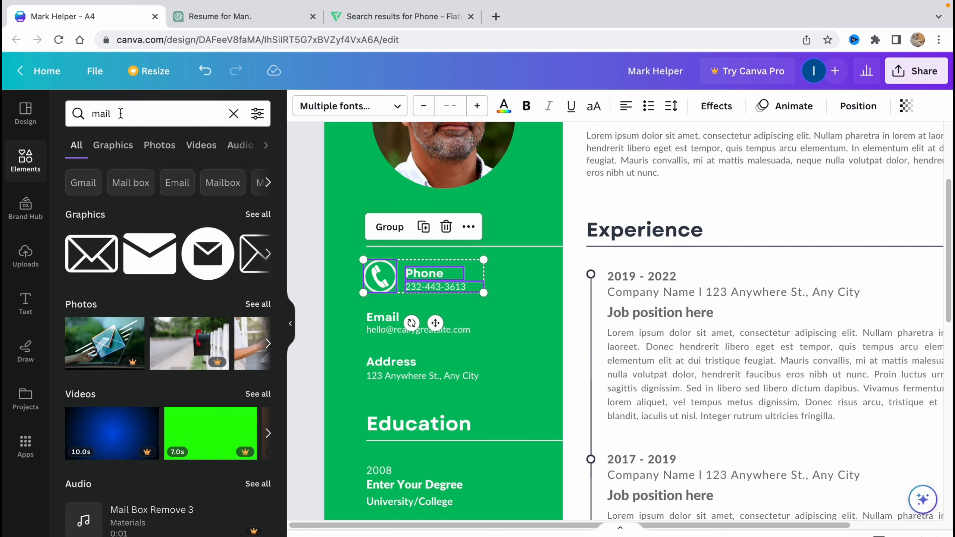
left_click(211, 272)
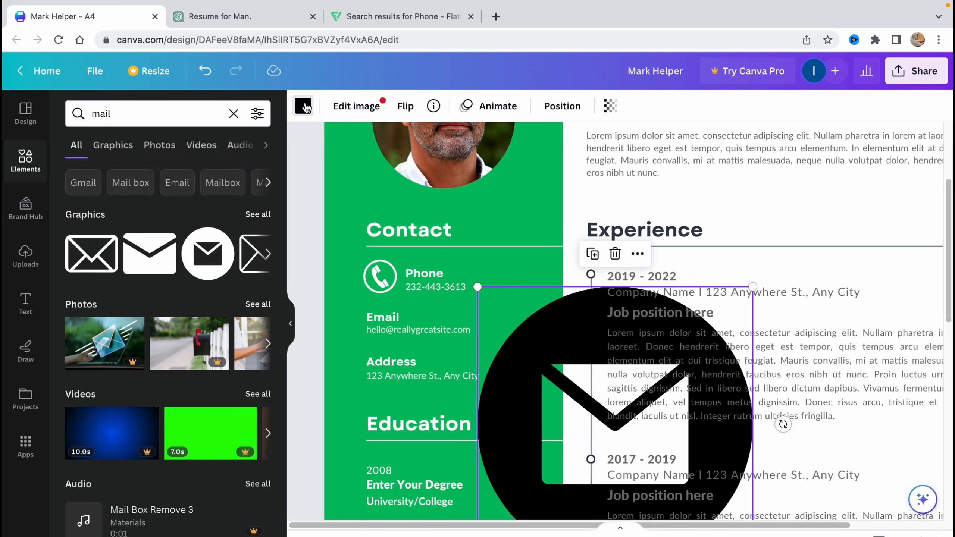
left_click(303, 106)
left_click(257, 185)
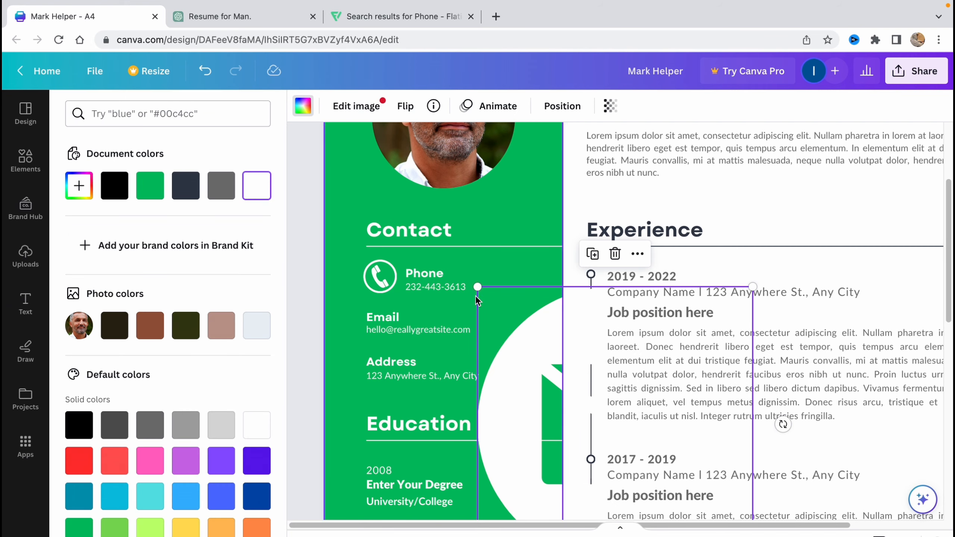
left_click_drag(478, 287, 602, 449)
left_click_drag(677, 473, 421, 341)
Size the mail icon to align under the phone icon and shift the Email text beside it.
left_click_drag(474, 395, 429, 331)
left_click(383, 320, "shift")
left_click(385, 329, "shift")
left_click(374, 321)
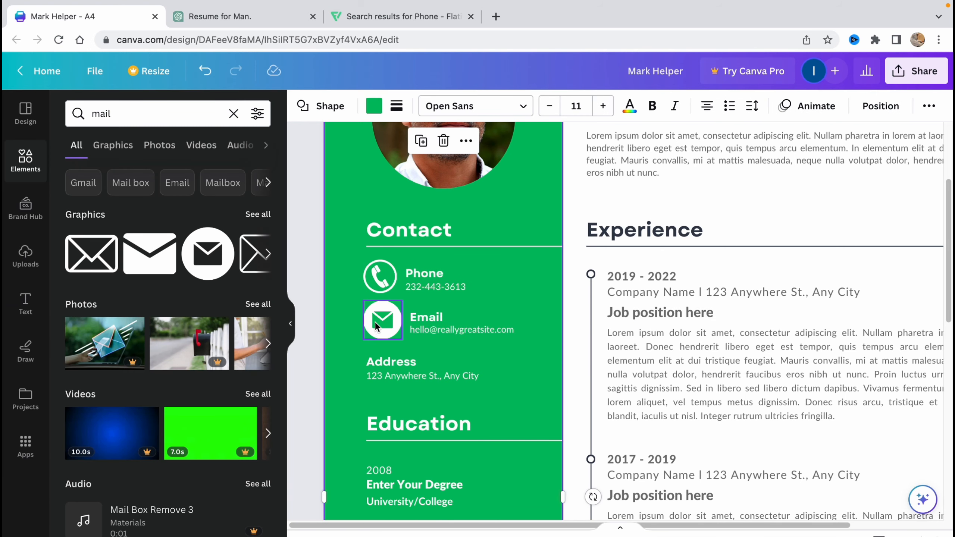
left_click(376, 321)
left_click_drag(365, 306, 376, 325)
left_click(431, 321)
left_click(439, 328, "shift")
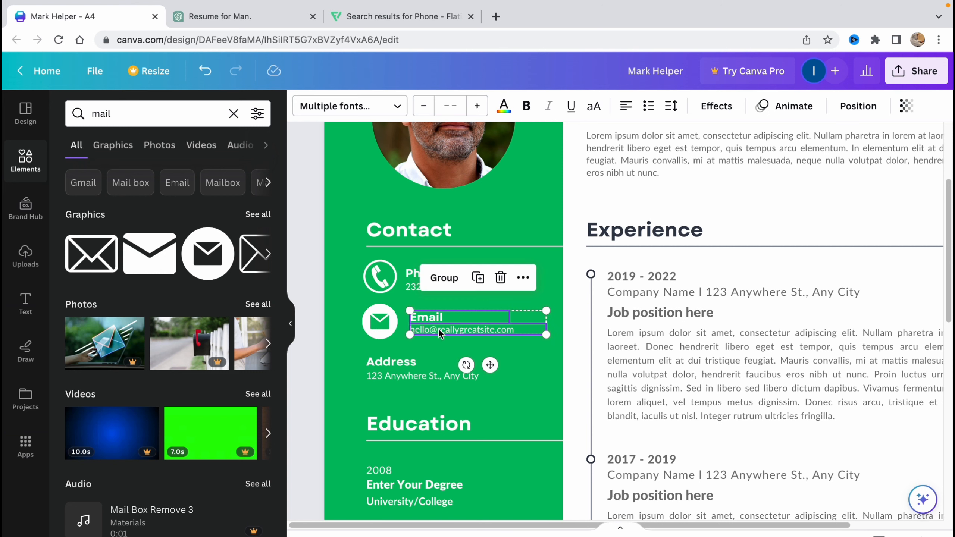
left_click_drag(438, 328, 435, 331)
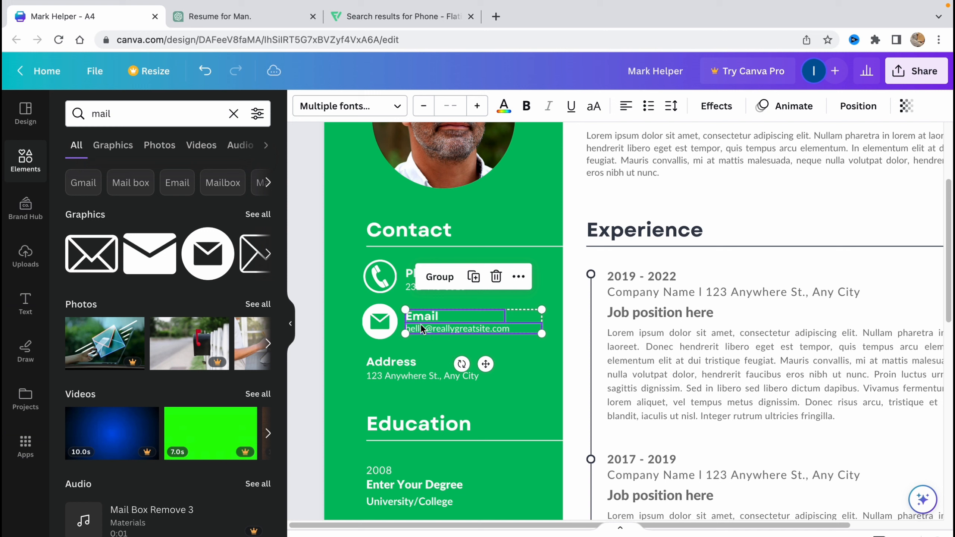
Search for 'address', add the outlined location-pin graphic, make it white and shrink it.
double_click(177, 114)
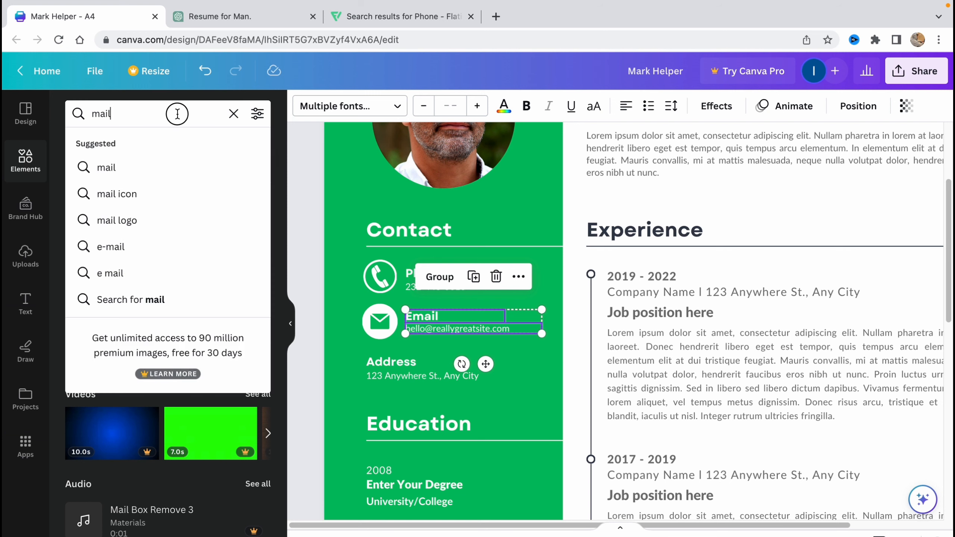
type("ad")
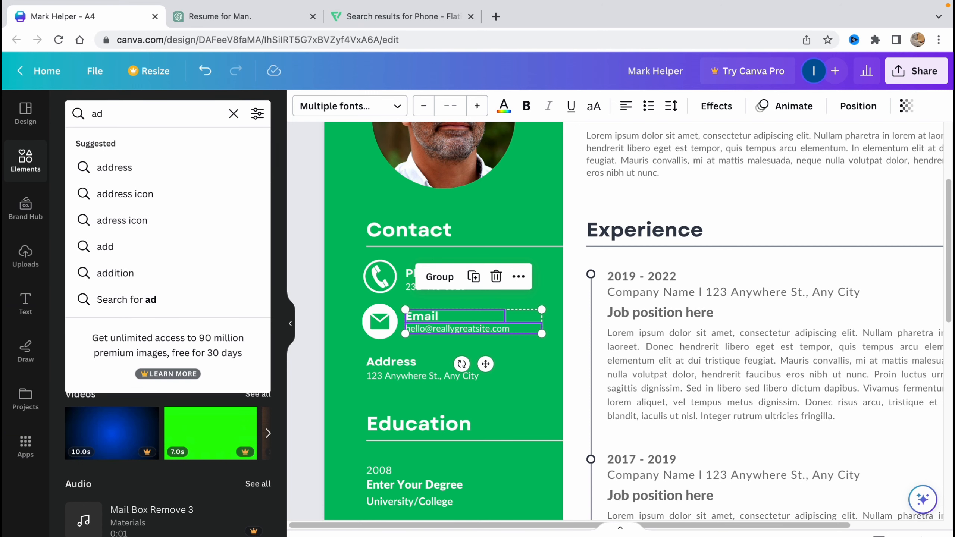
type("dress")
left_click(174, 301)
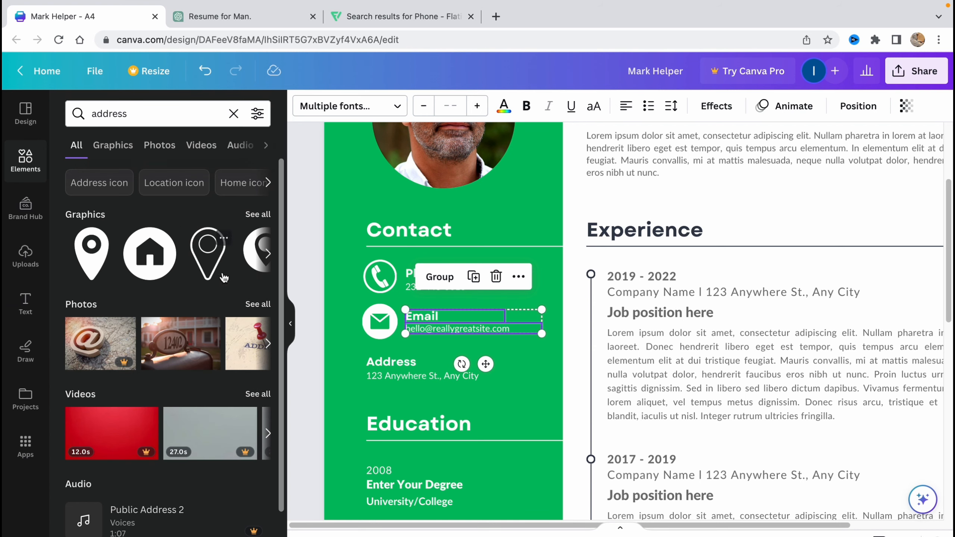
left_click(208, 254)
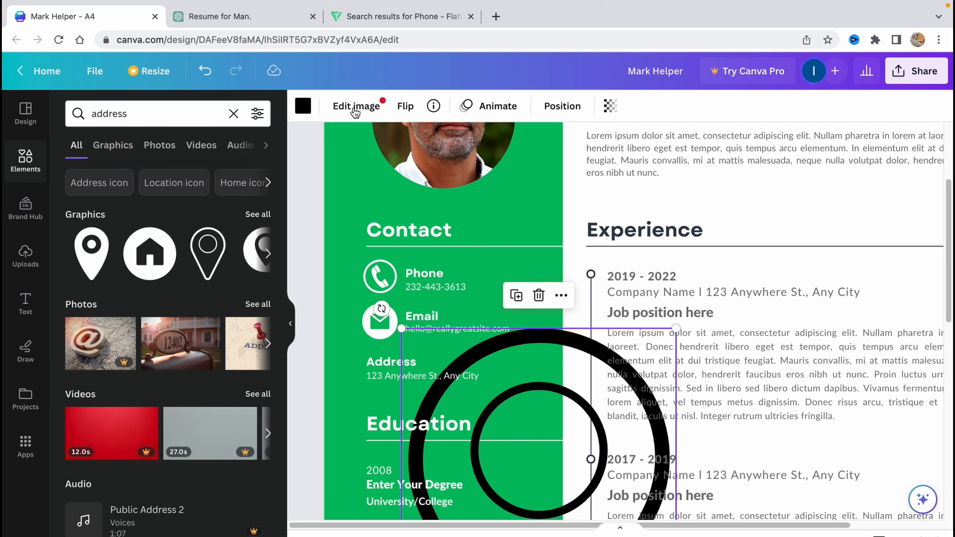
left_click(303, 107)
left_click(256, 186)
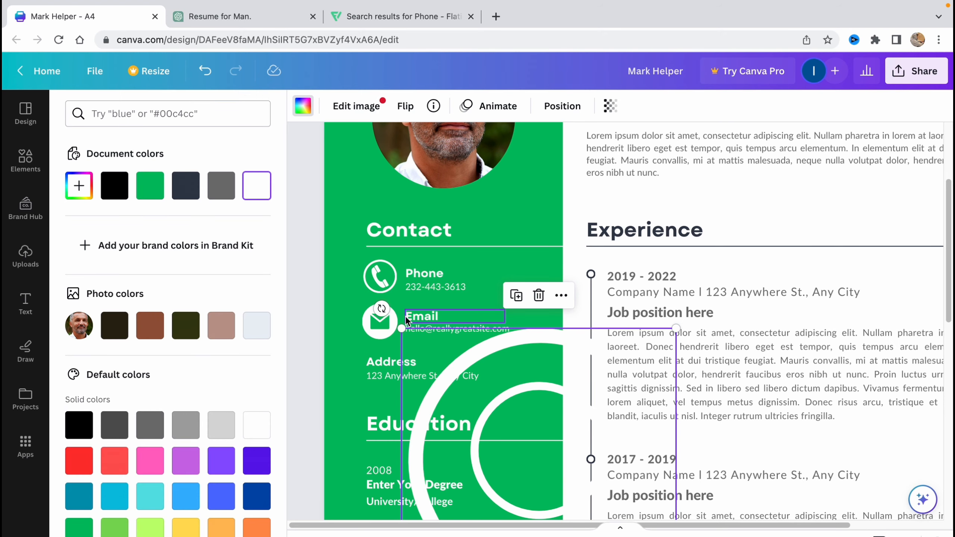
left_click_drag(402, 332, 410, 234)
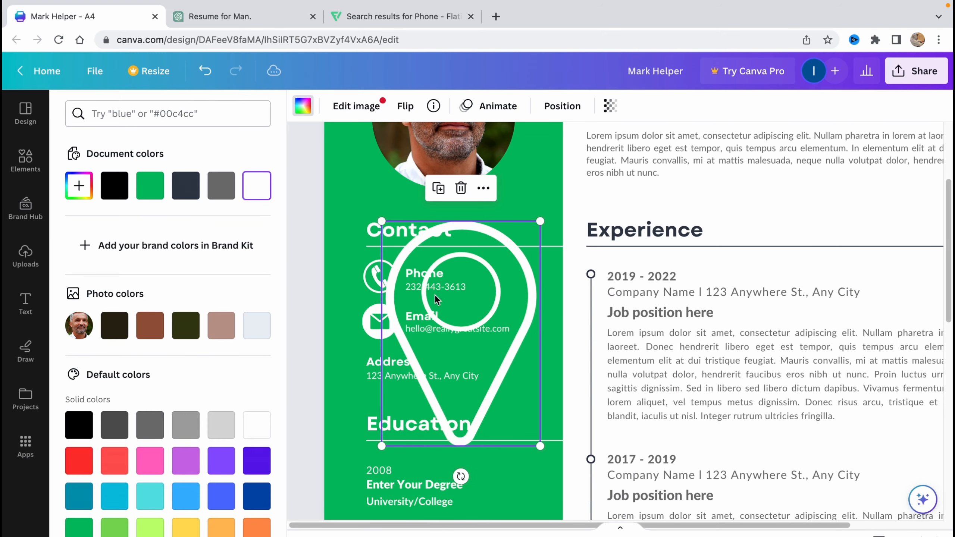
left_click_drag(540, 447, 430, 381)
Place the pin icon beside the Address heading with the address text shifted right.
left_click(390, 366, "shift")
left_click(391, 378, "shift")
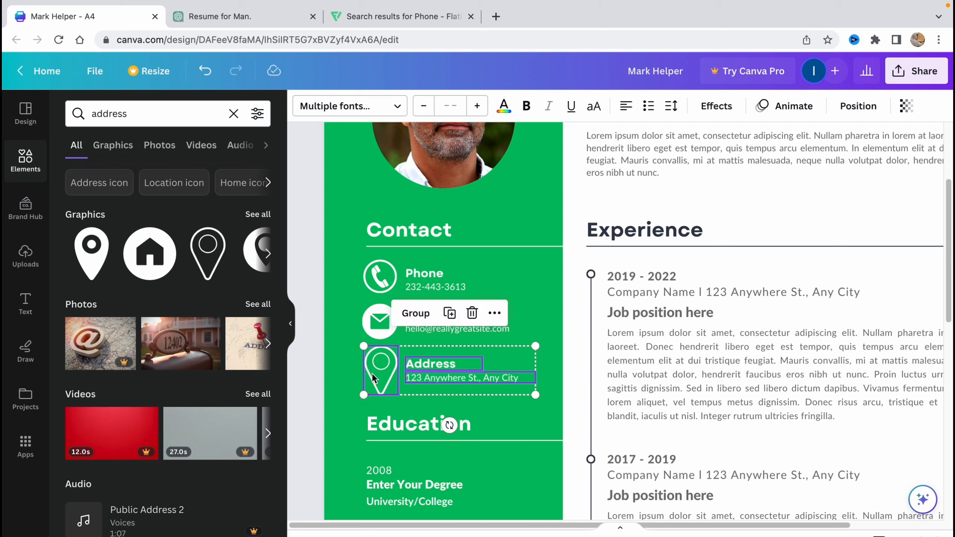
left_click(360, 358)
left_click(371, 363)
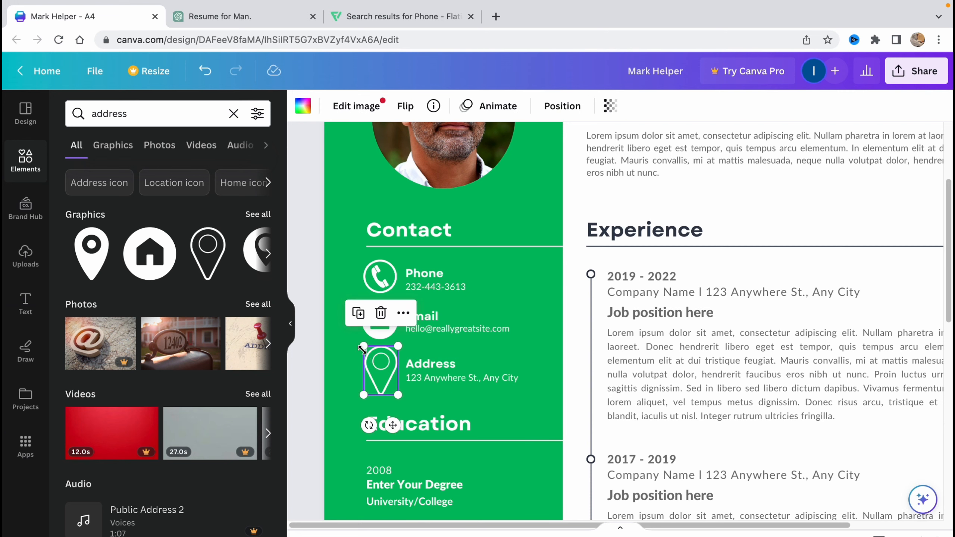
left_click_drag(363, 347, 367, 358)
left_click_drag(383, 377, 379, 375)
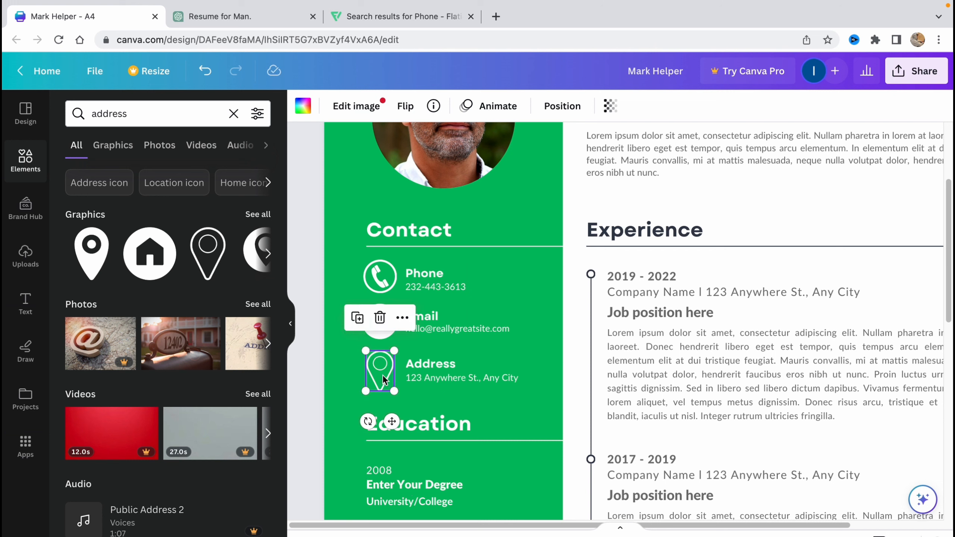
Search Elements for 'instagram' and drag the Instagram graphic onto the page.
double_click(163, 113)
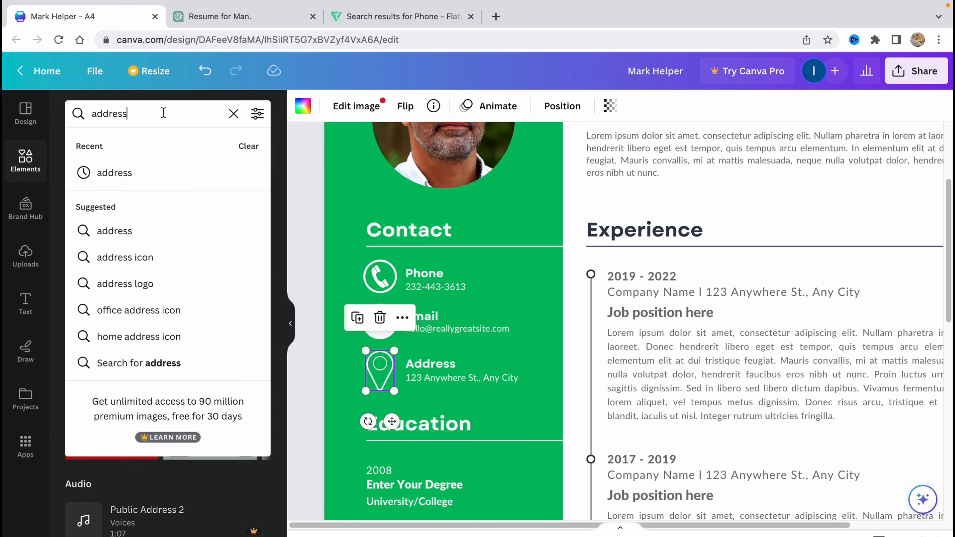
type("in")
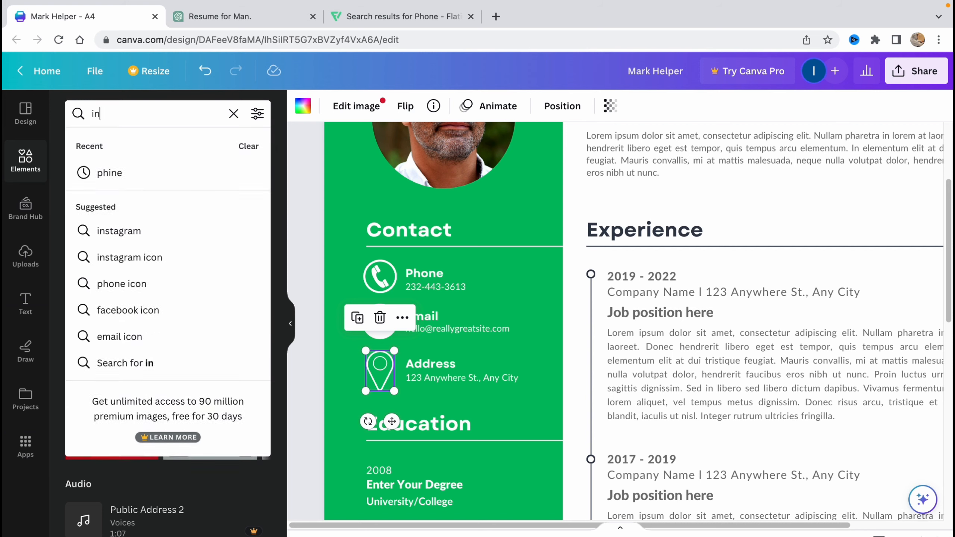
type("stagram")
key("Return")
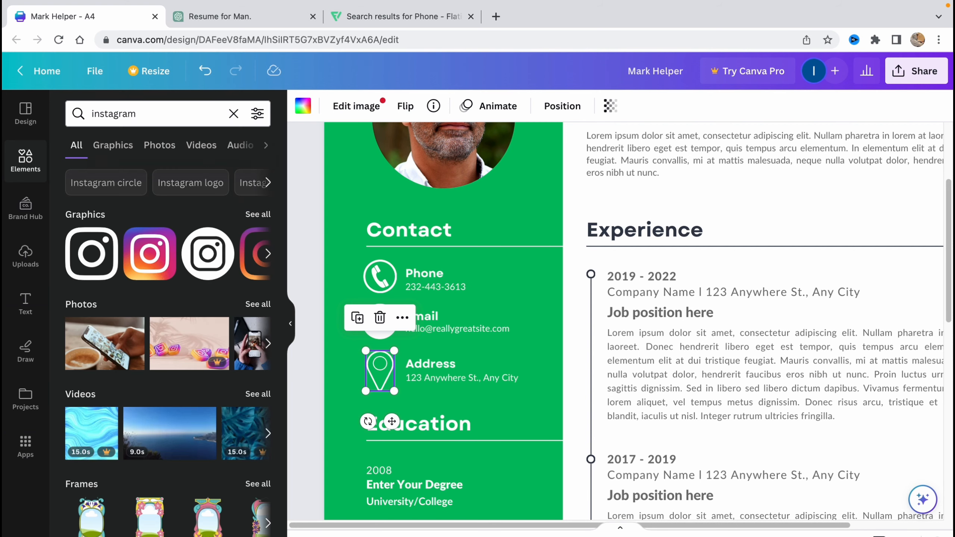
left_click_drag(109, 269, 784, 446)
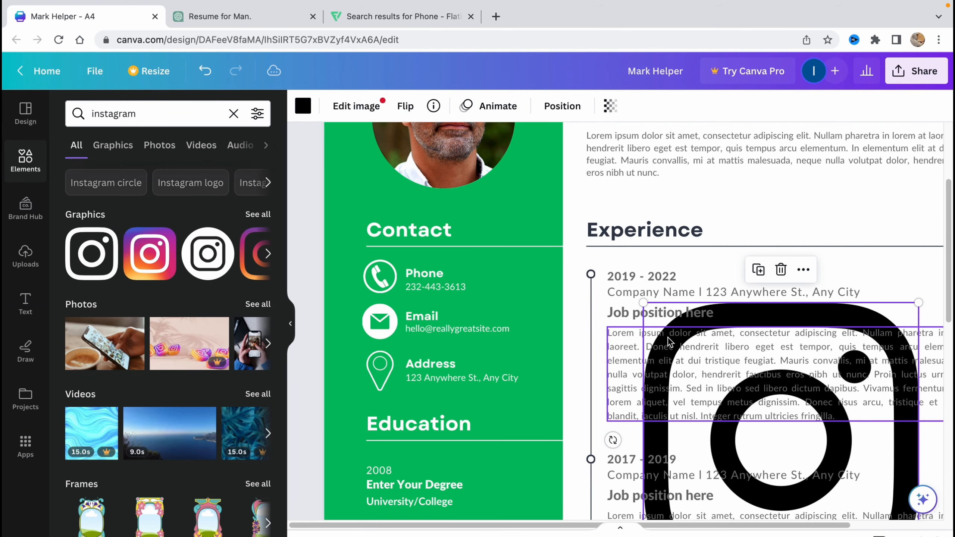
Move the Email and Address rows up closer to the Phone entry.
left_click(545, 384)
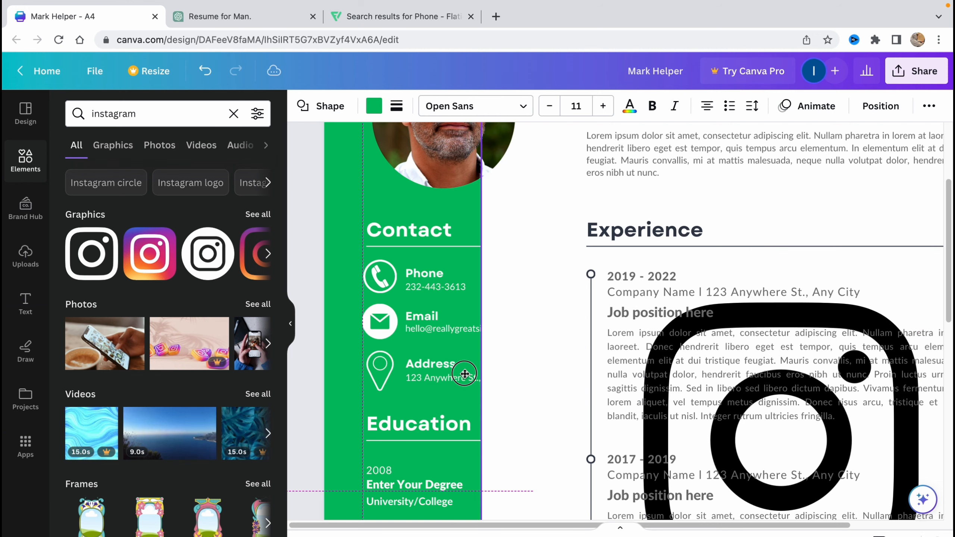
left_click(387, 327)
left_click(422, 321, "shift")
left_click(419, 330, "shift")
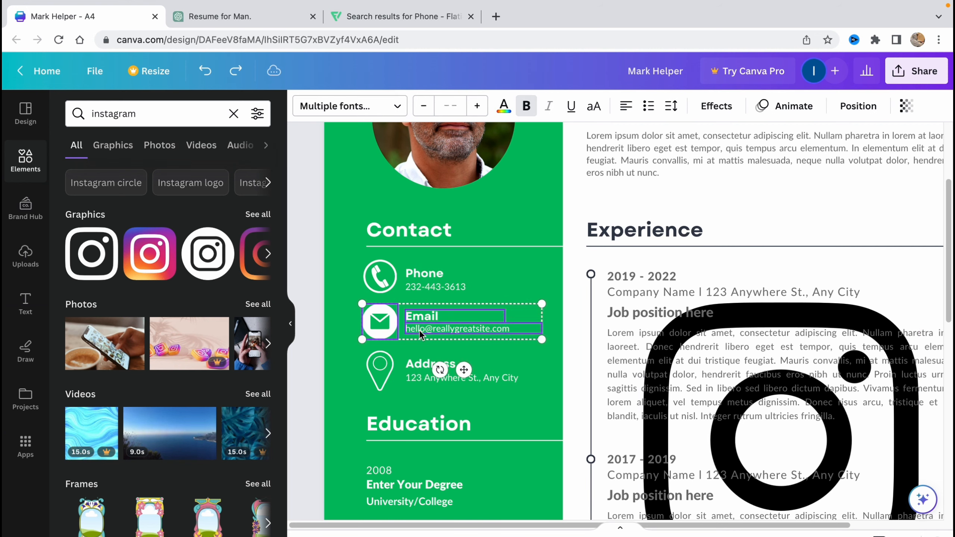
left_click(385, 373, "shift")
left_click(413, 366, "shift")
left_click(421, 378, "shift")
left_click_drag(421, 377, 423, 371)
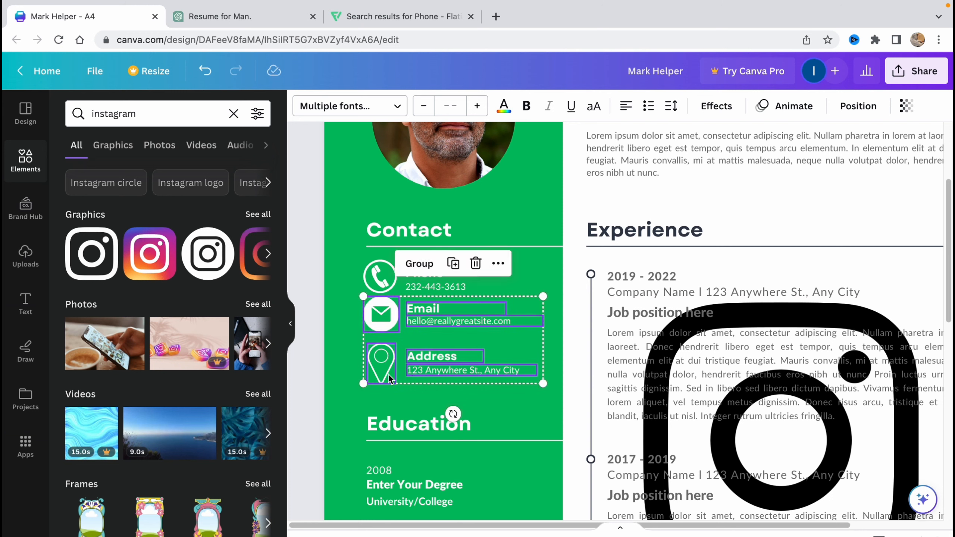
Nudge the Address row up closer to the Email row.
left_click(390, 365)
left_click(430, 355, "shift")
left_click(431, 371, "shift")
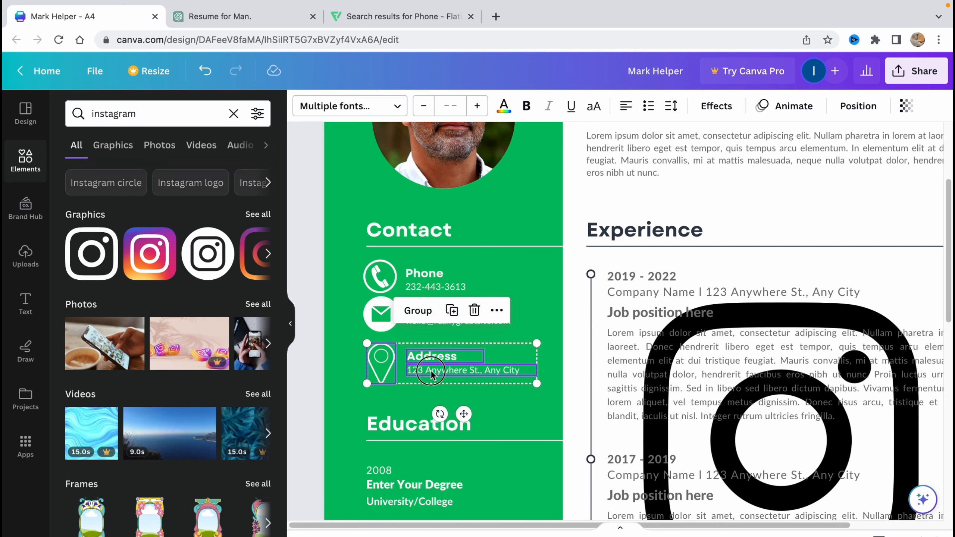
left_click_drag(431, 373, 431, 367)
Shrink the Instagram graphic to icon size in Contact and color it white.
left_click(750, 416)
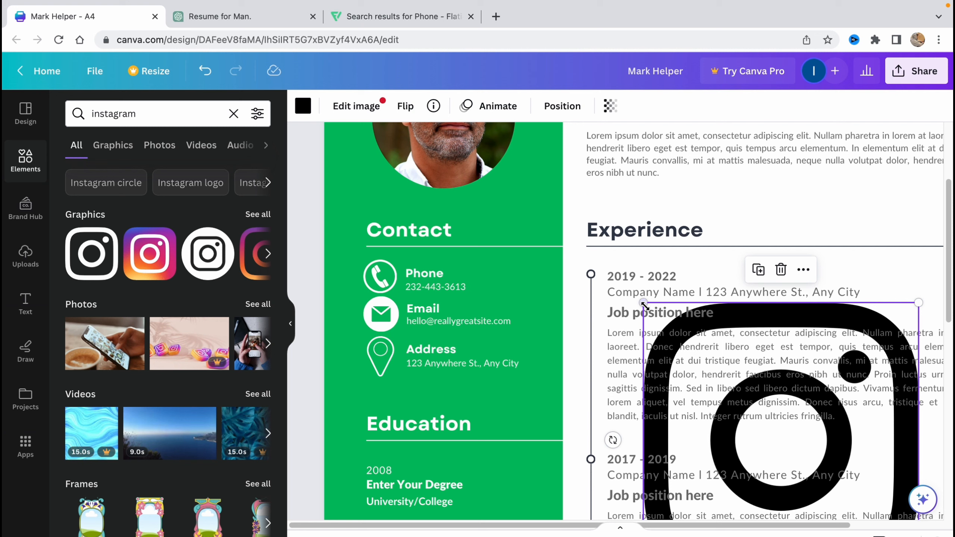
left_click_drag(644, 306, 436, 299)
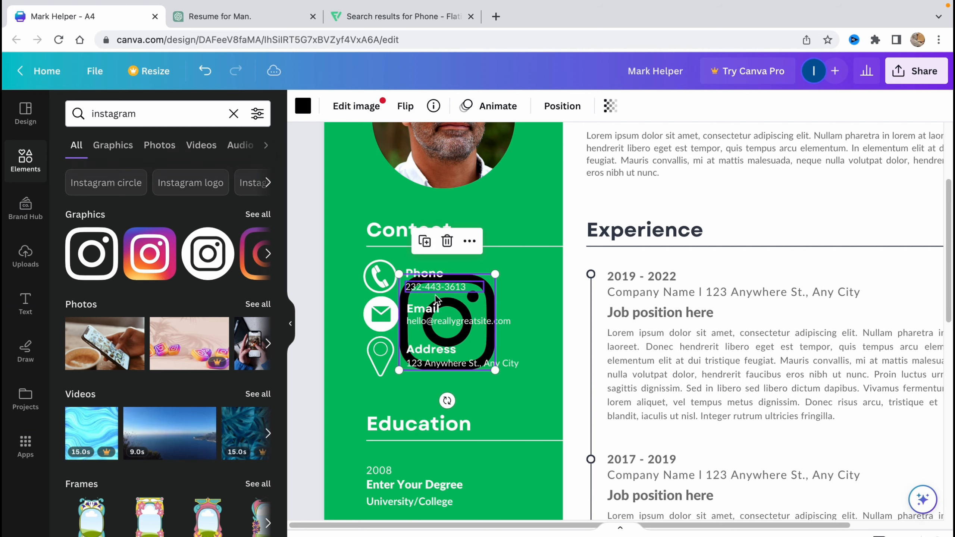
left_click_drag(495, 370, 381, 397)
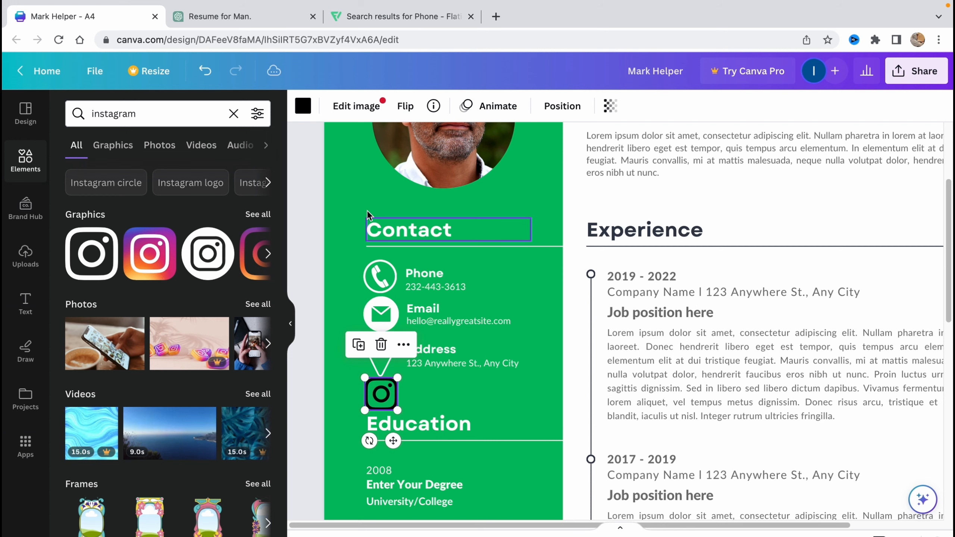
left_click(303, 106)
left_click(259, 194)
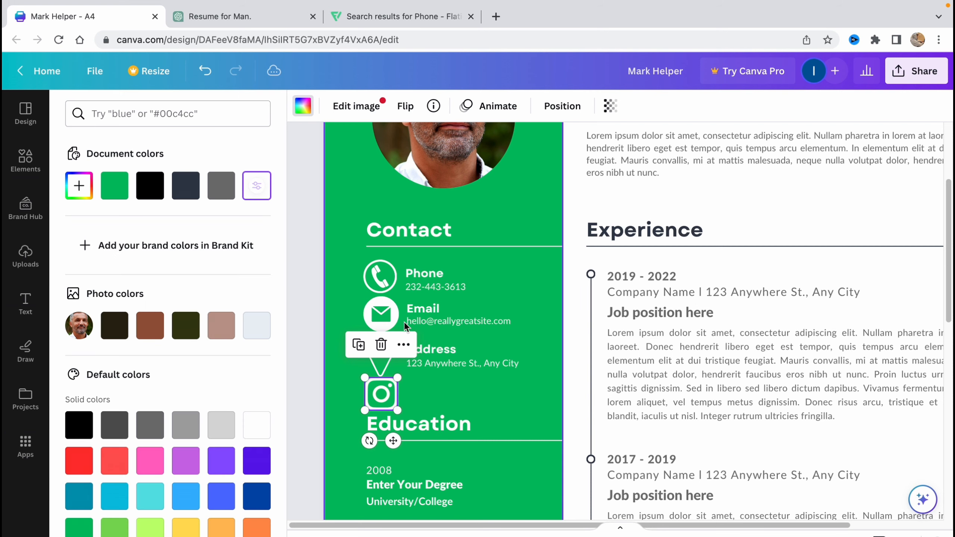
Duplicate the Address heading and line and place them beside the Instagram icon.
left_click(470, 371)
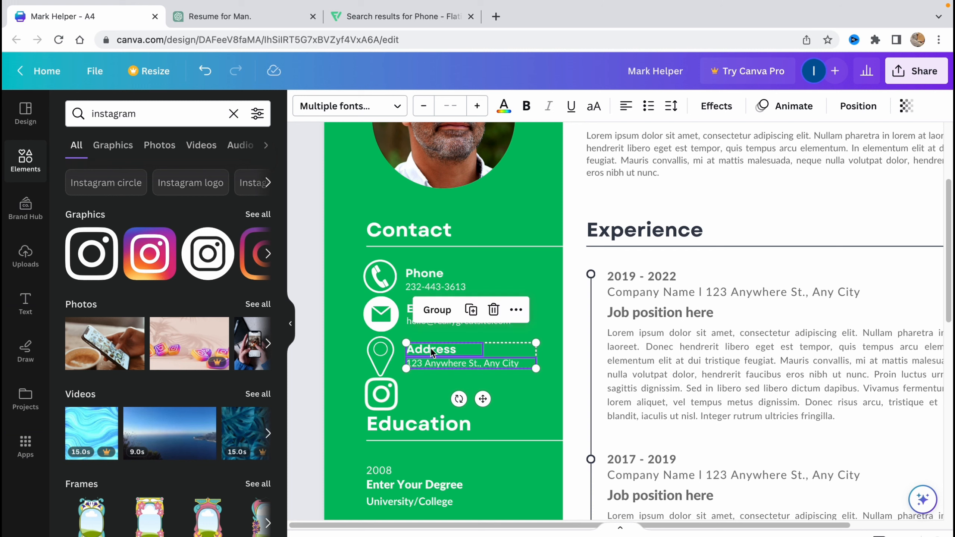
left_click(456, 386)
key("super+v")
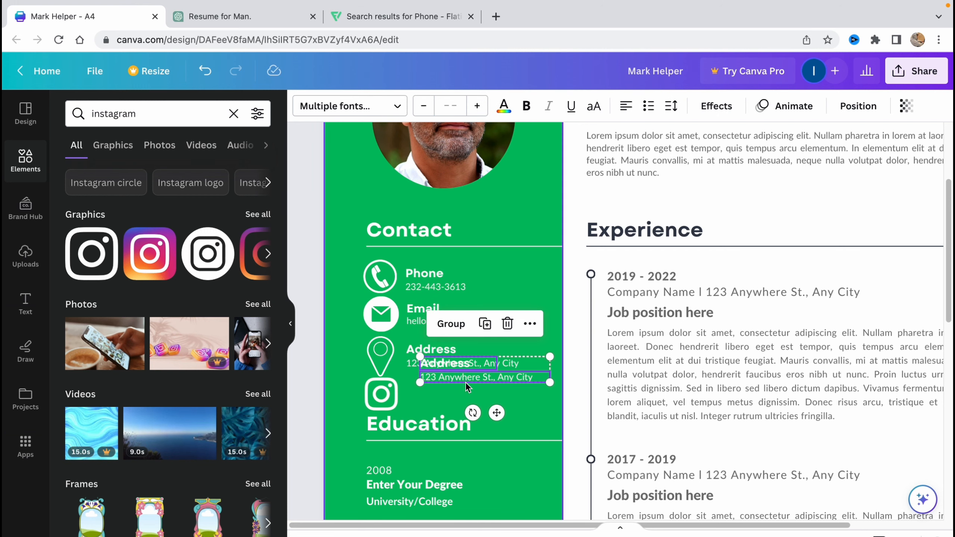
left_click_drag(467, 383, 453, 403)
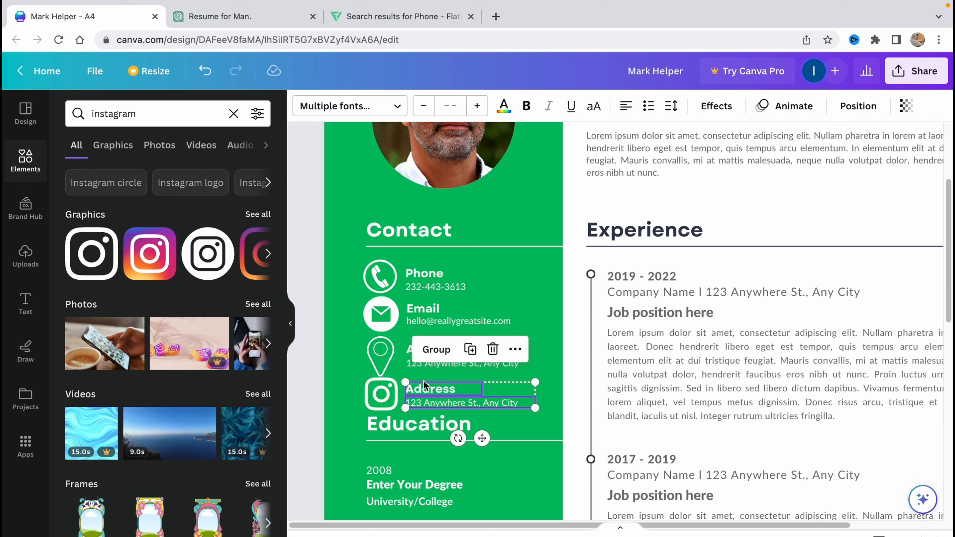
Reword the copies as an Instagram heading and '@' handle, then select ChatGPT's reply.
left_click(454, 390)
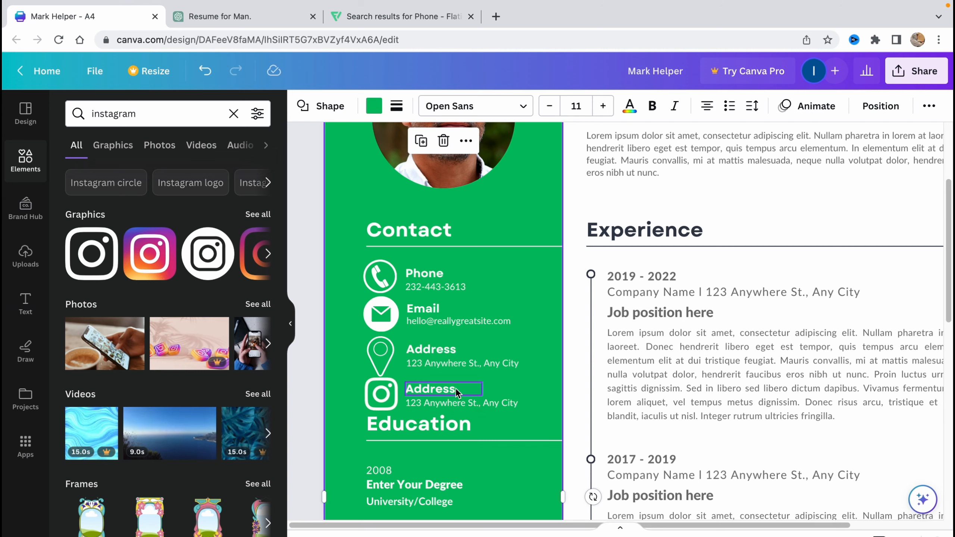
double_click(455, 389)
type("Instagram")
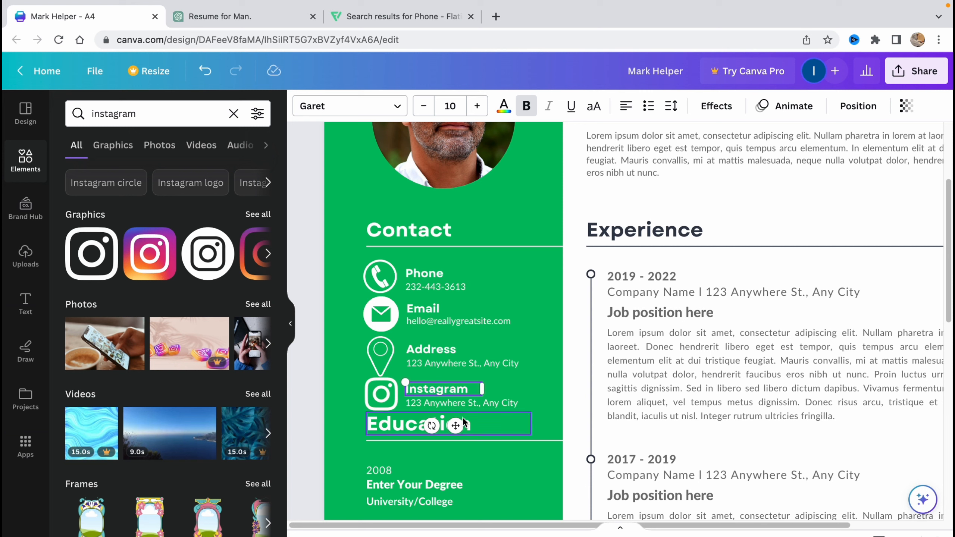
left_click(449, 403)
double_click(449, 403)
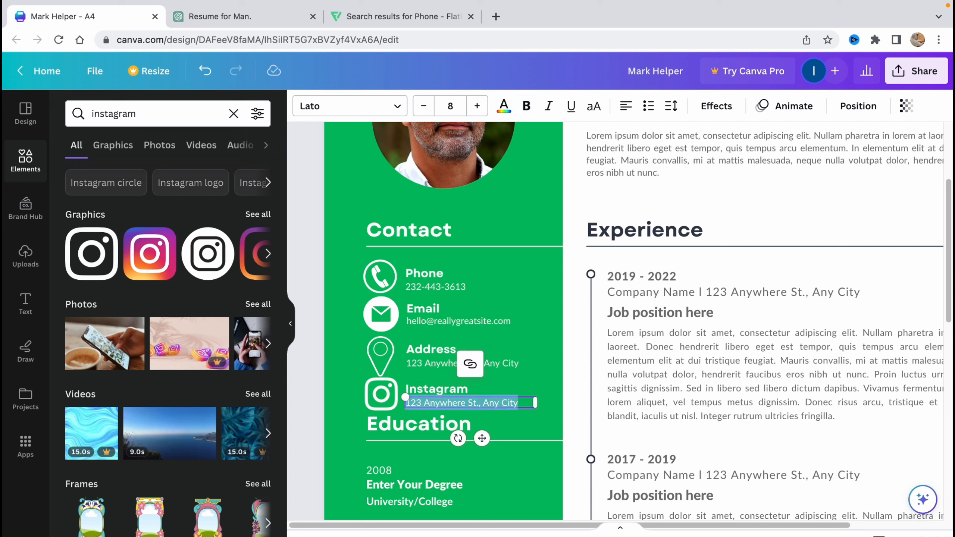
type("@helperman")
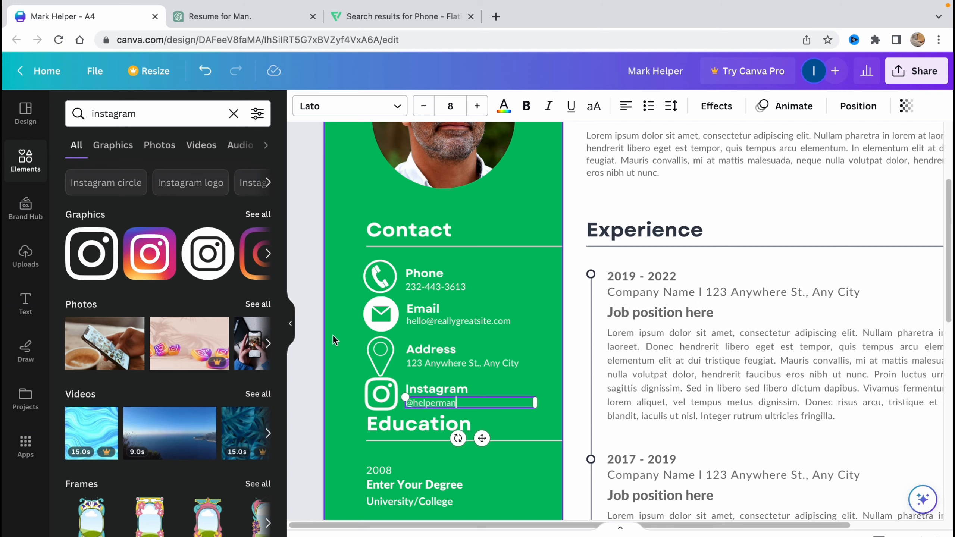
left_click(315, 321)
scroll(367, 317, "down", 5)
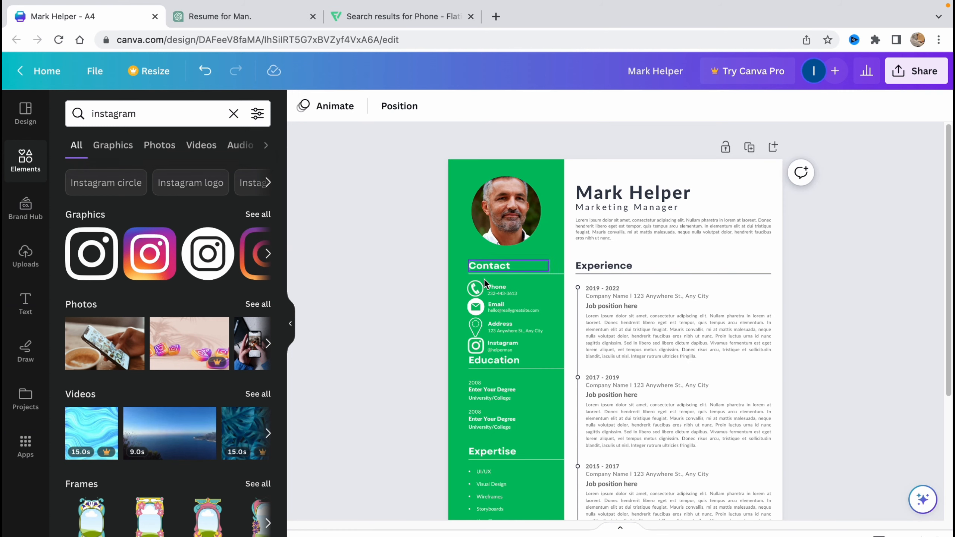
left_click(250, 19)
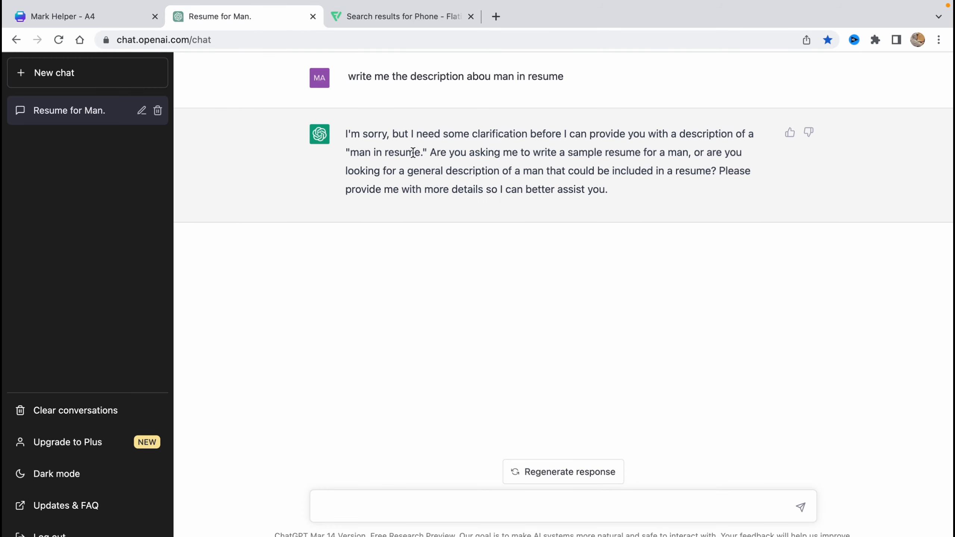
left_click_drag(345, 133, 598, 203)
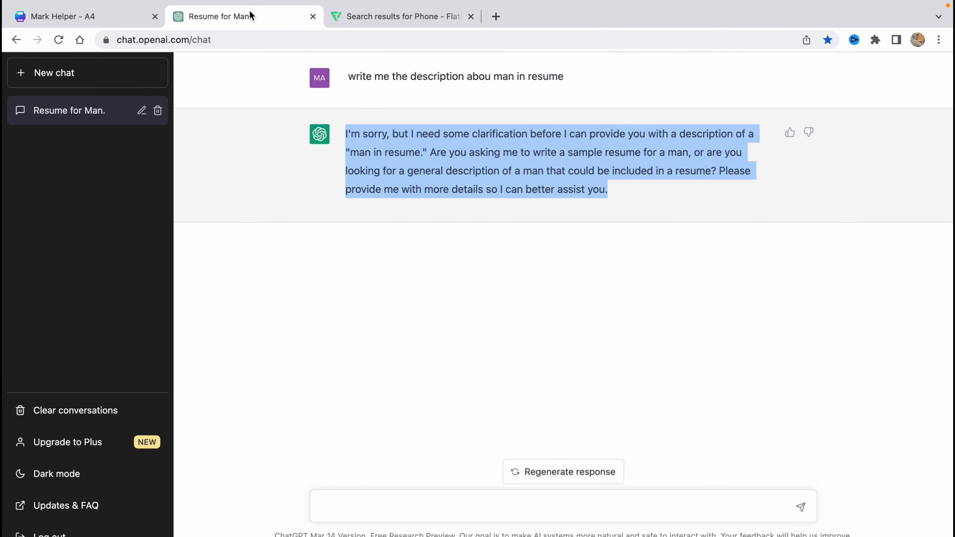
left_click(81, 18)
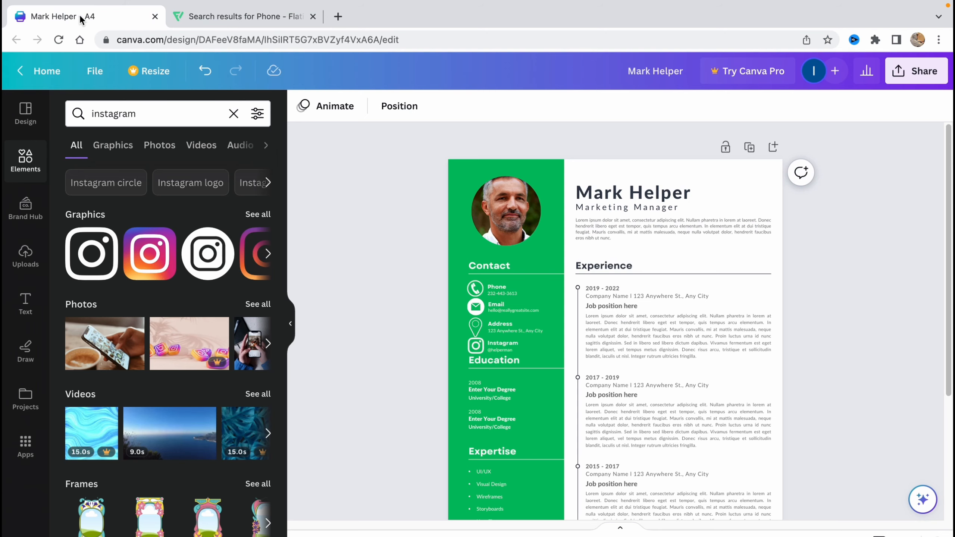
scroll(476, 352, "down", 1)
scroll(502, 356, "up", 5)
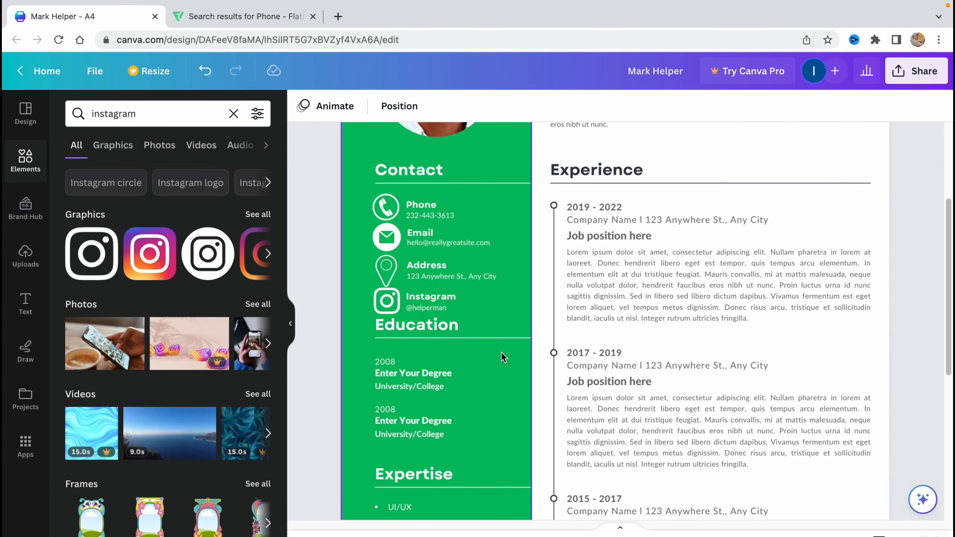
scroll(479, 347, "down", 1)
scroll(464, 330, "down", 3)
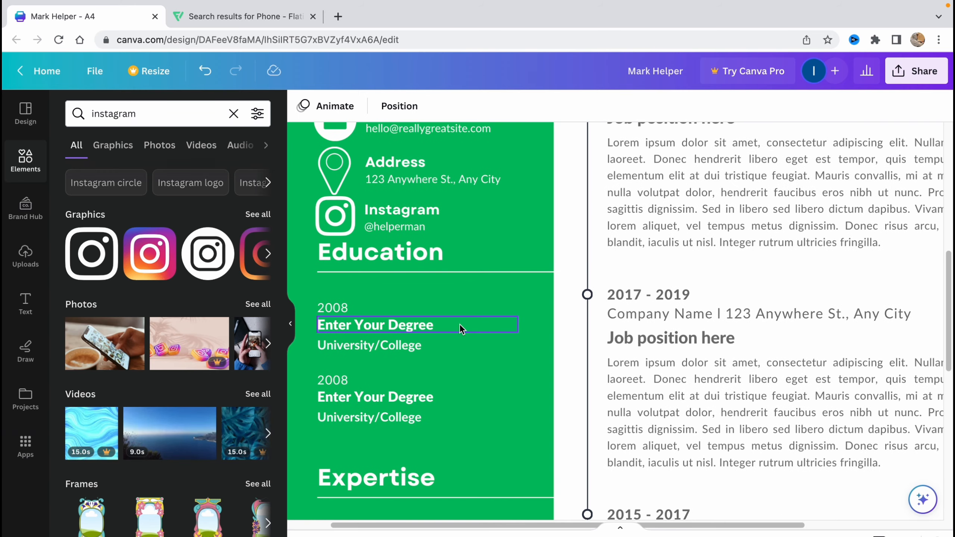
scroll(416, 256, "up", 2)
scroll(417, 255, "down", 1)
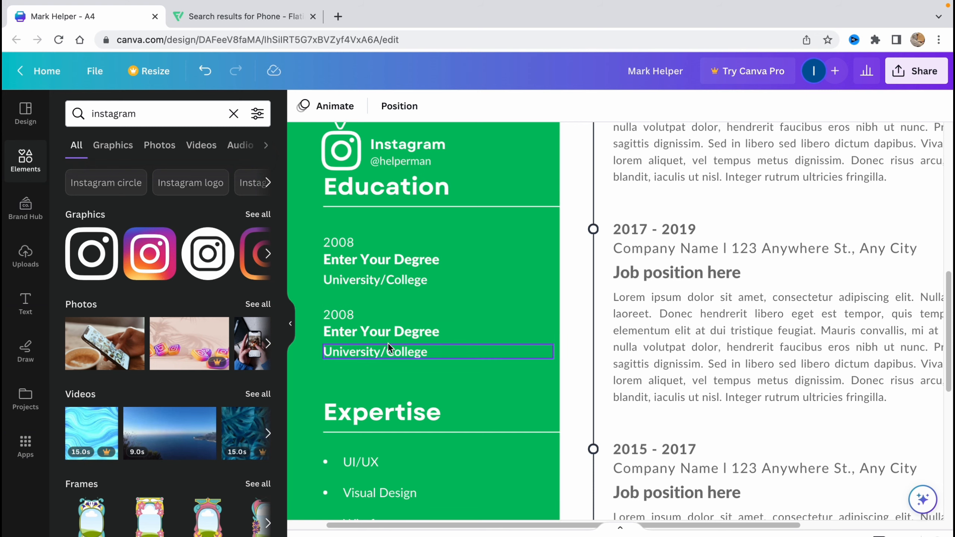
scroll(388, 343, "down", 5)
scroll(476, 363, "down", 4)
scroll(465, 263, "up", 5)
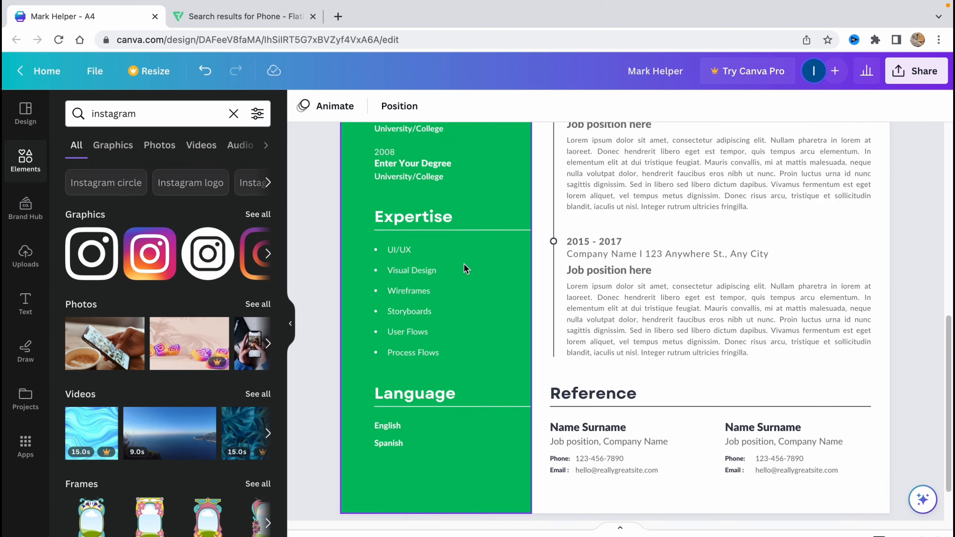
scroll(464, 262, "left", 1)
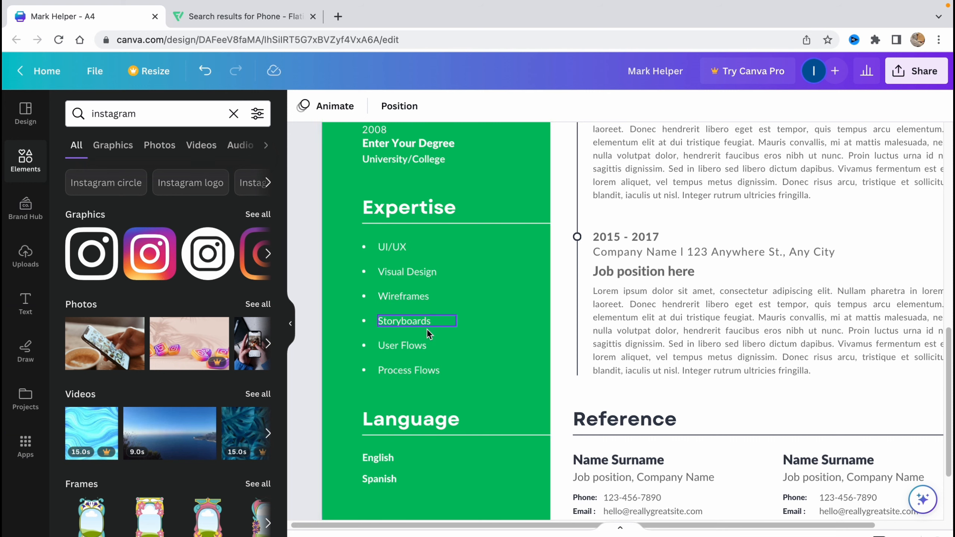
scroll(424, 324, "down", 5)
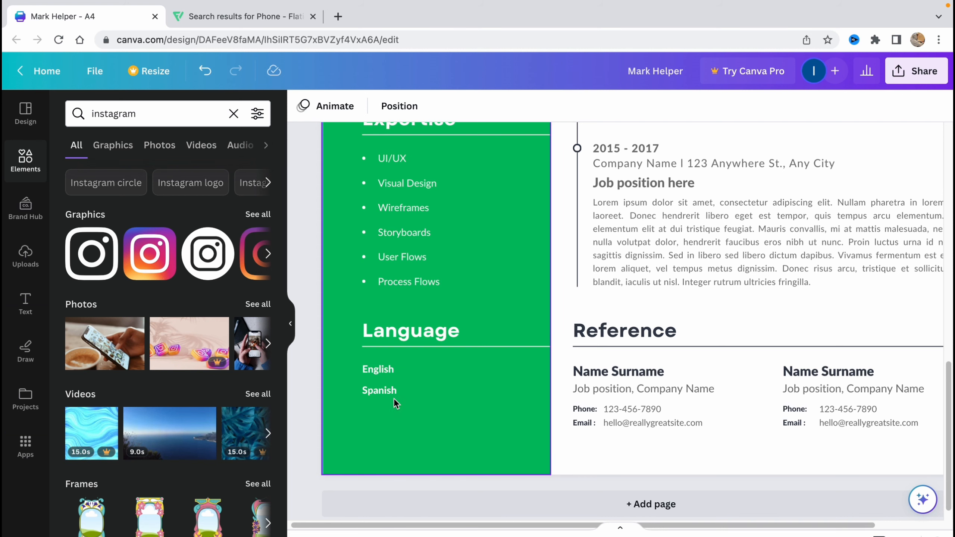
scroll(609, 331, "right", 3)
scroll(606, 325, "right", 2)
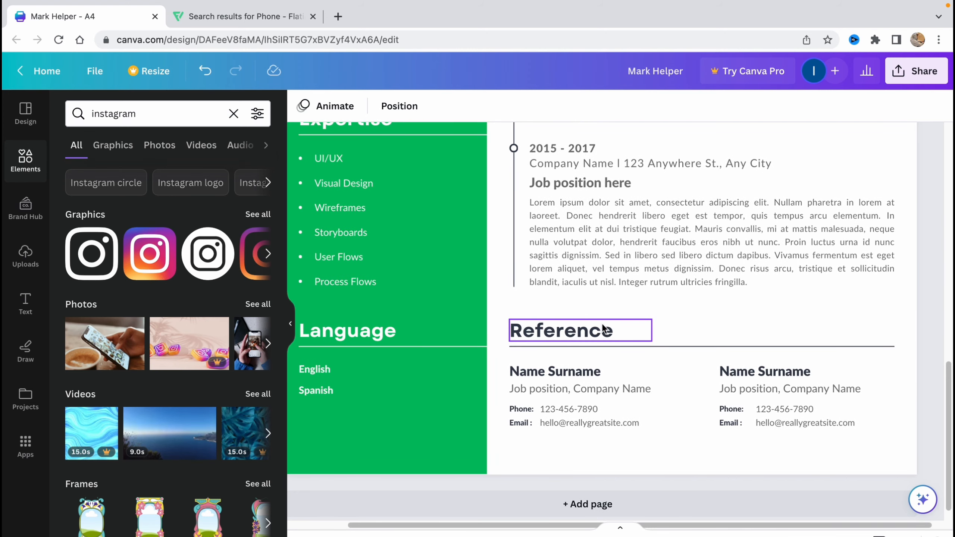
scroll(609, 316, "up", 5)
scroll(611, 309, "up", 10)
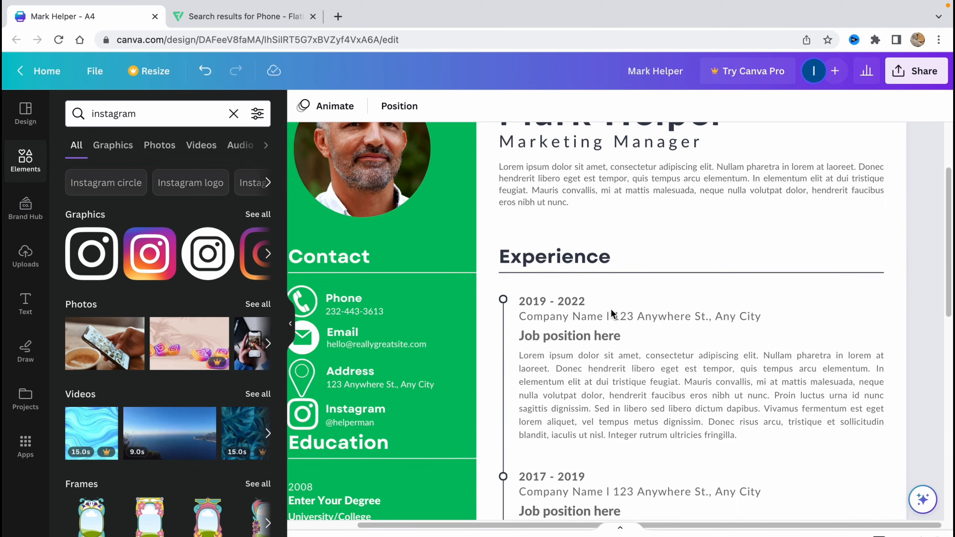
scroll(614, 325, "down", 1)
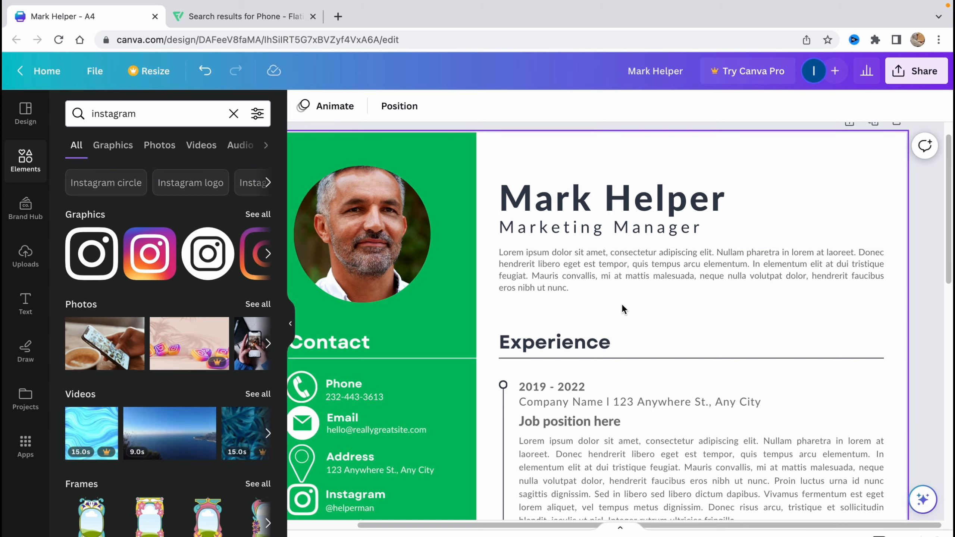
scroll(621, 305, "down", 3)
scroll(521, 250, "down", 3)
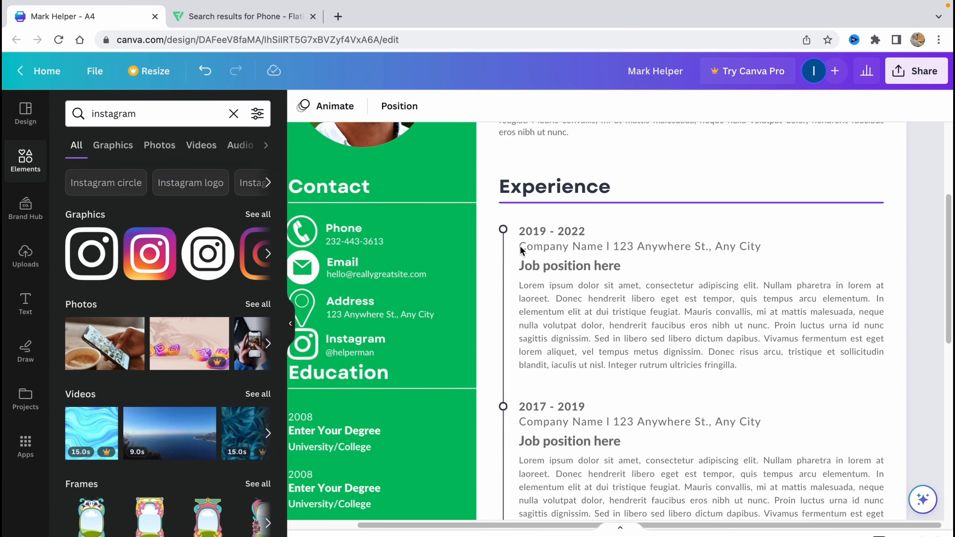
scroll(521, 250, "up", 1)
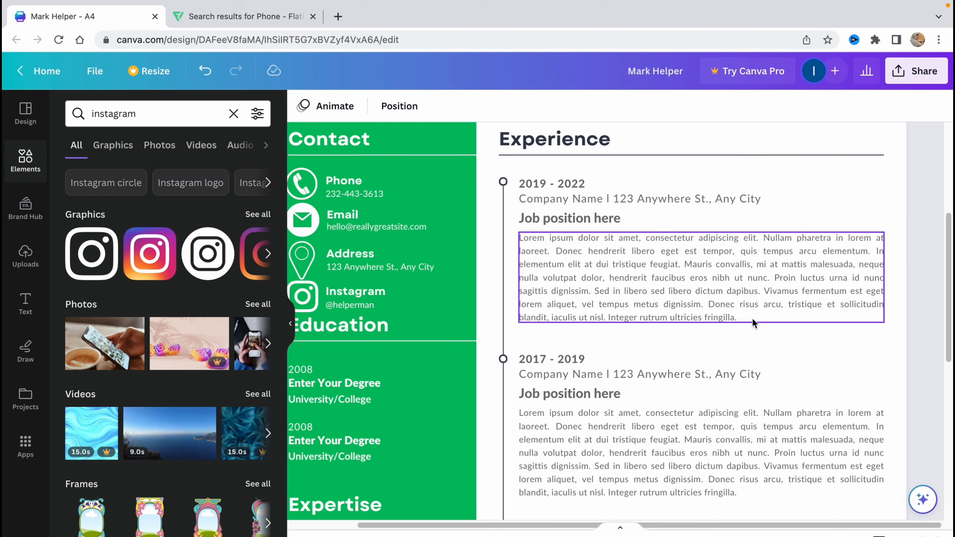
scroll(761, 407, "up", 1)
scroll(689, 368, "down", 9)
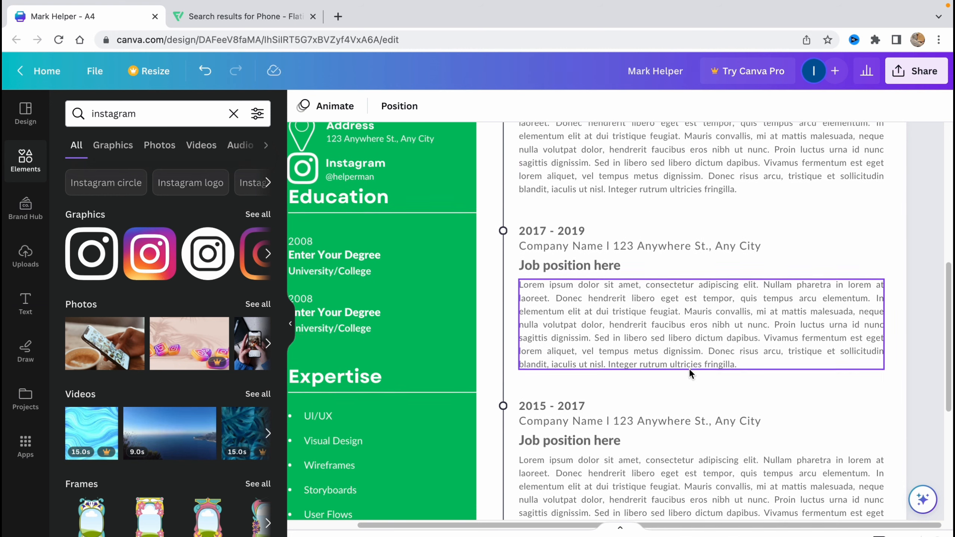
scroll(689, 368, "down", 3)
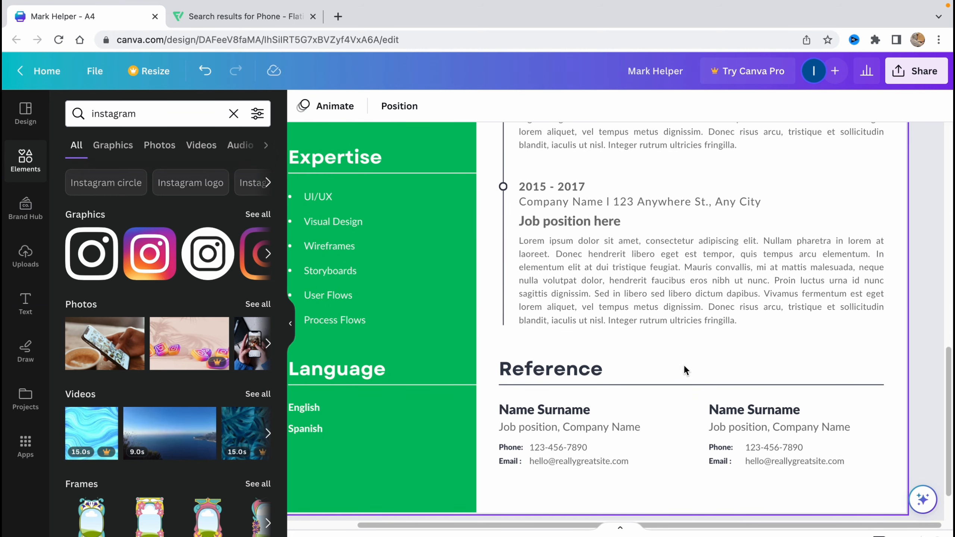
scroll(665, 350, "up", 4)
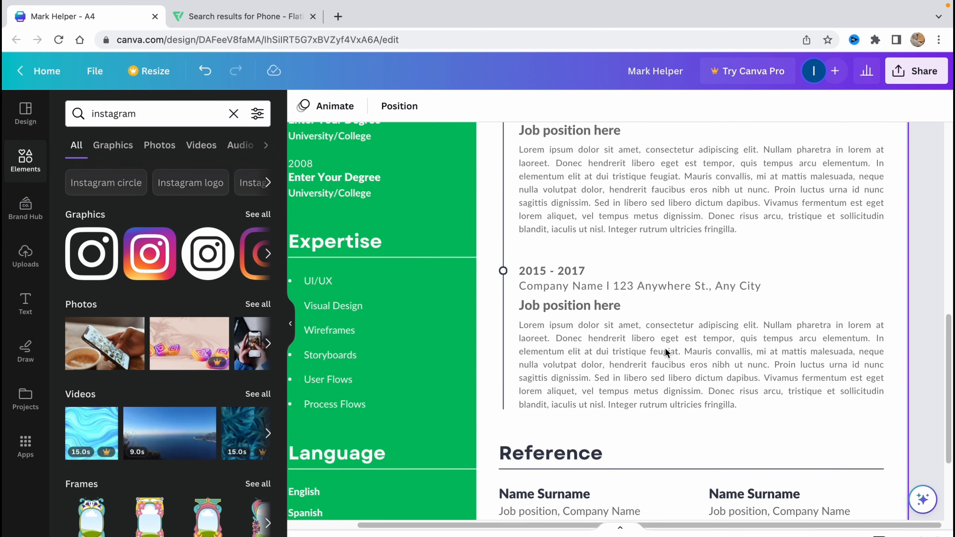
scroll(665, 352, "up", 1)
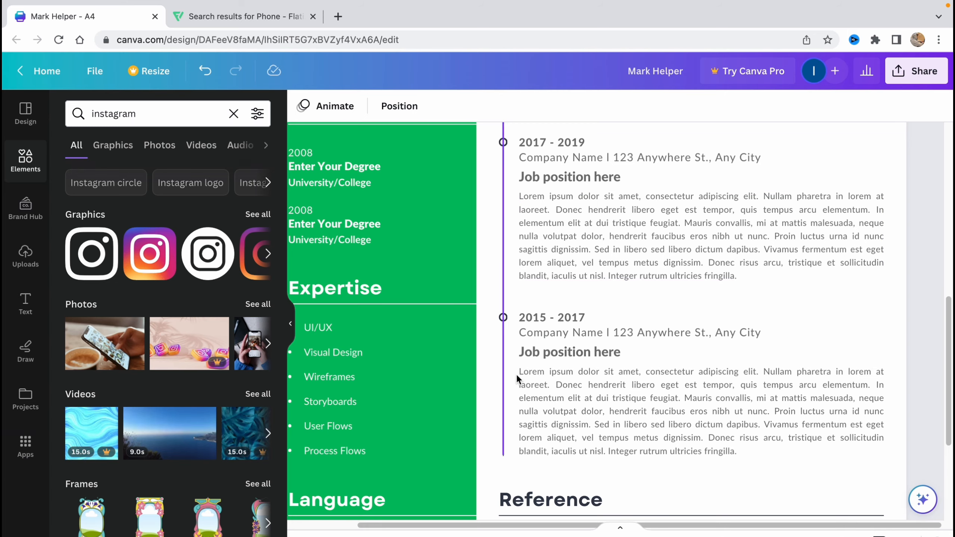
scroll(624, 390, "up", 10)
scroll(624, 387, "up", 3)
scroll(604, 384, "down", 4)
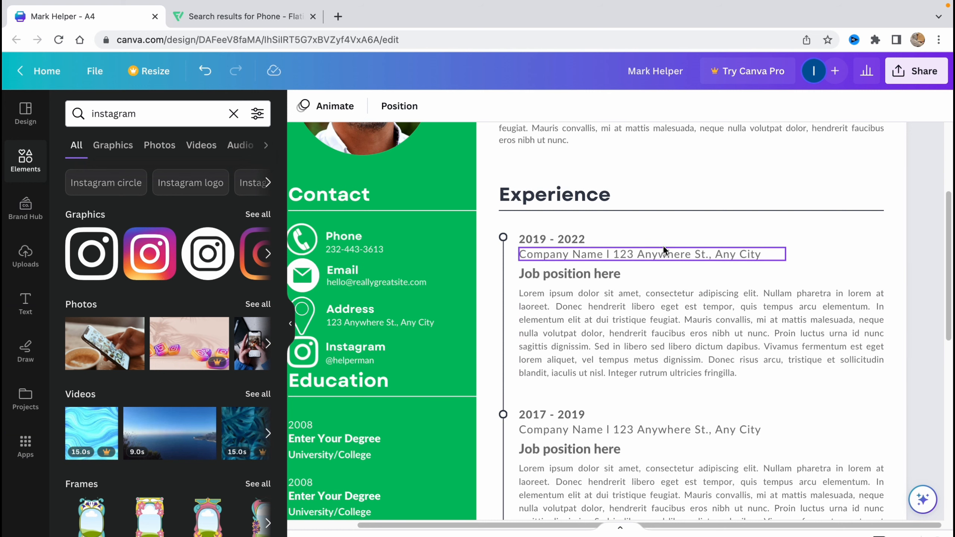
scroll(623, 344, "down", 6)
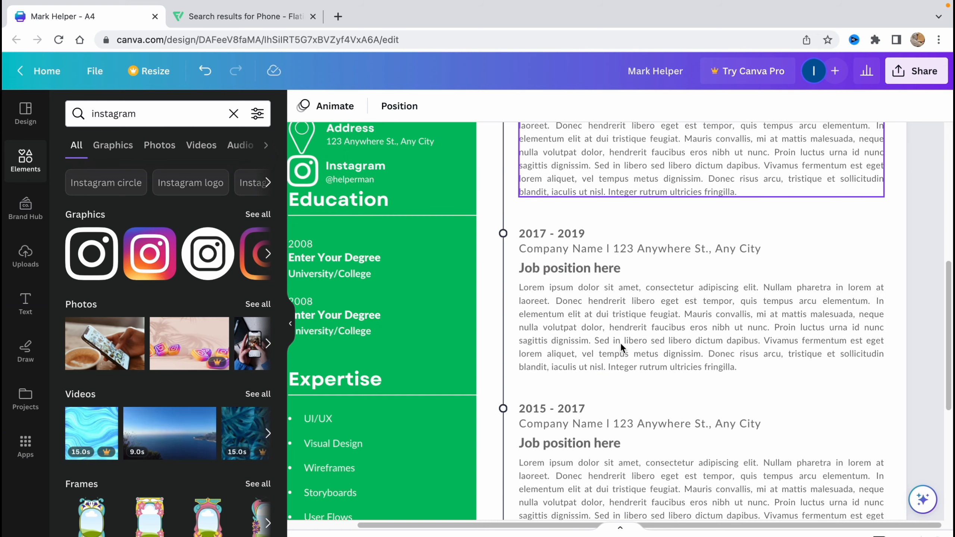
scroll(623, 344, "down", 1)
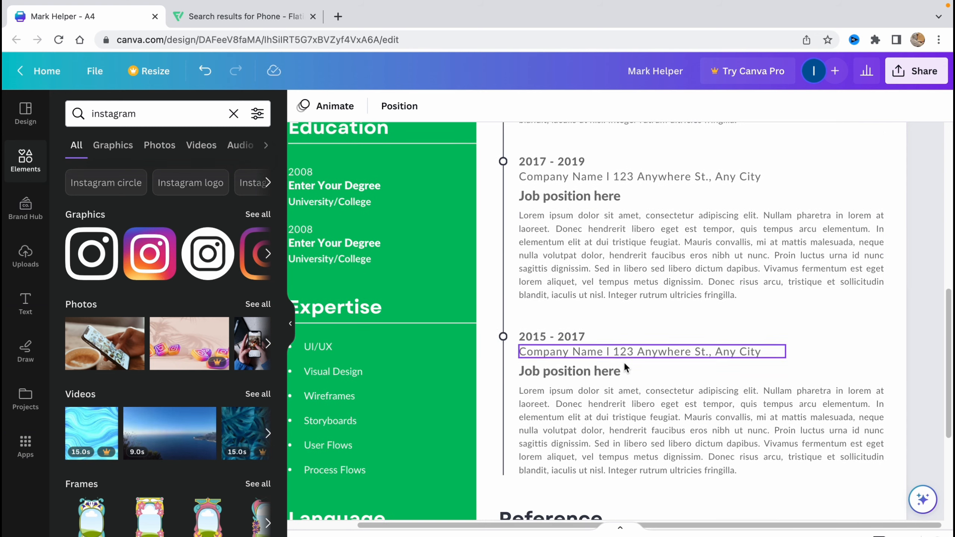
scroll(677, 316, "down", 3)
scroll(636, 334, "down", 2)
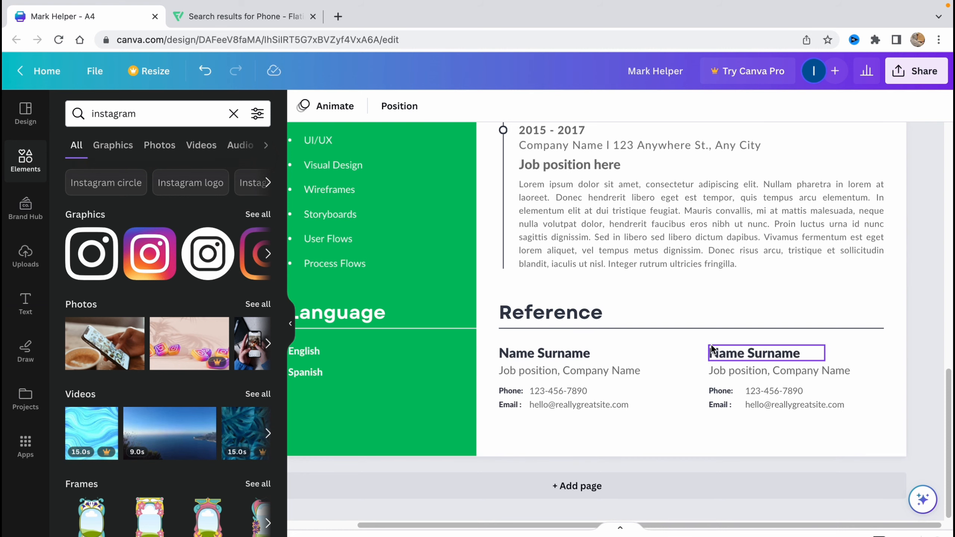
scroll(615, 277, "down", 5, "ctrl")
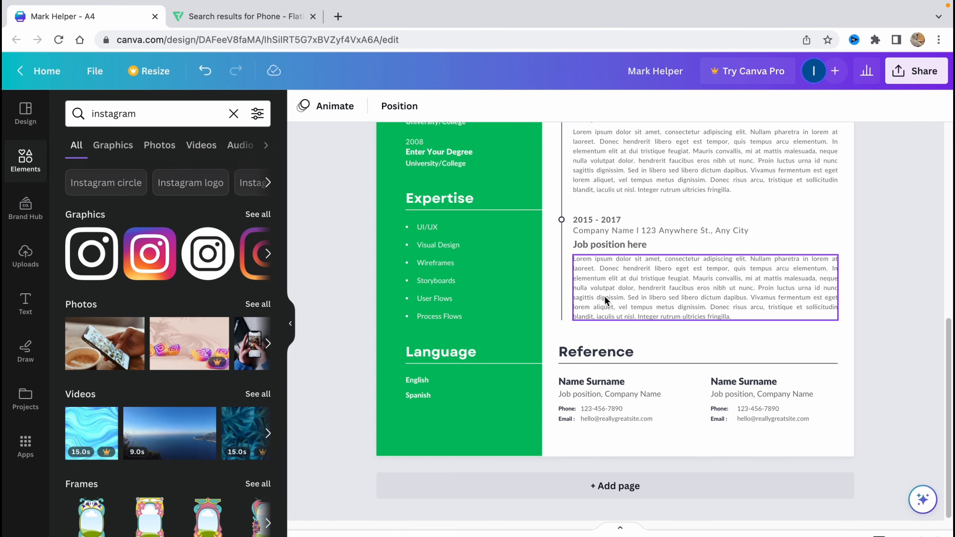
scroll(602, 346, "down", 3, "ctrl")
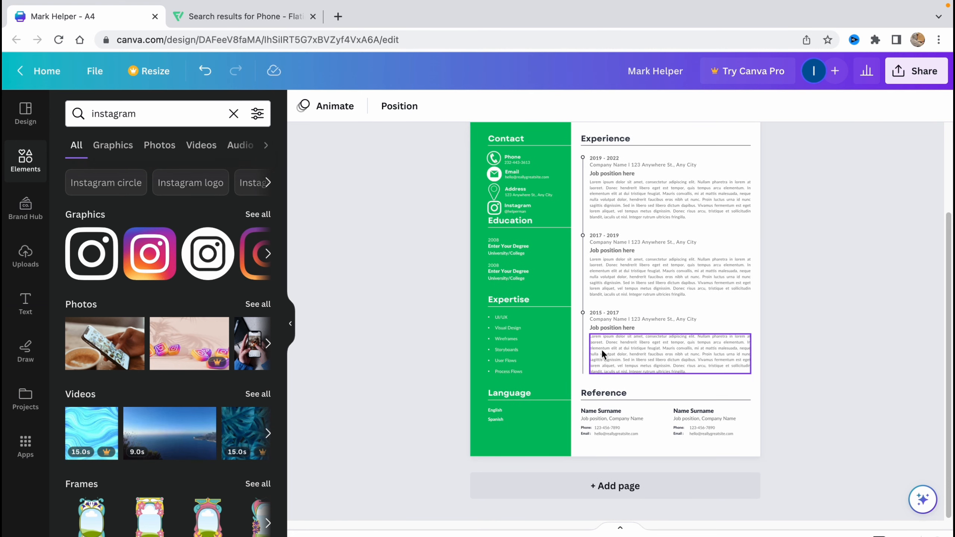
scroll(668, 278, "up", 1)
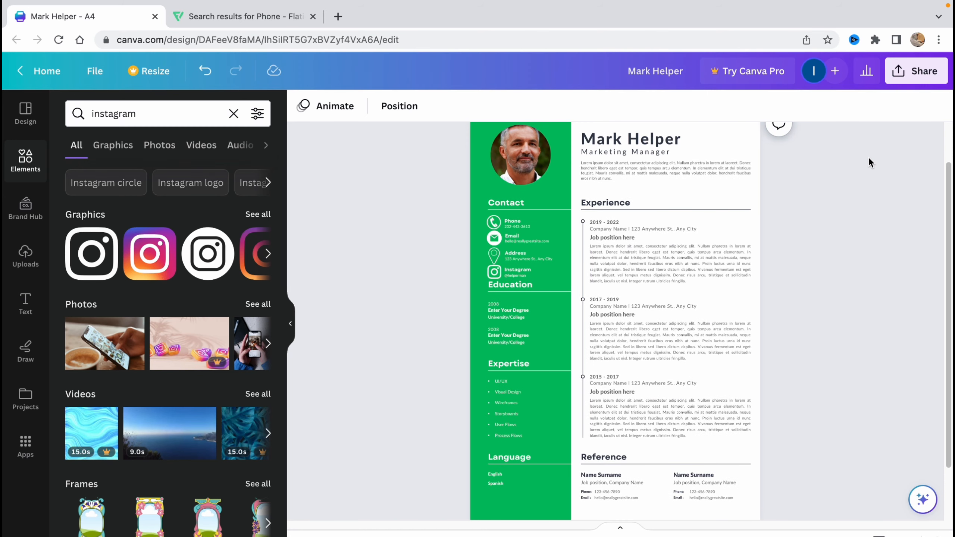
Download the resume through Share as a PDF Standard file.
left_click(916, 76)
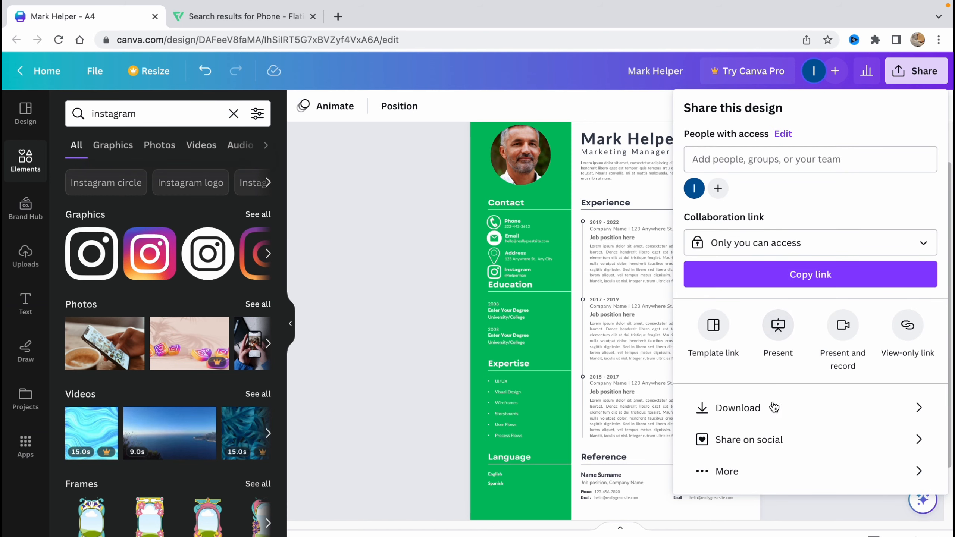
left_click(743, 409)
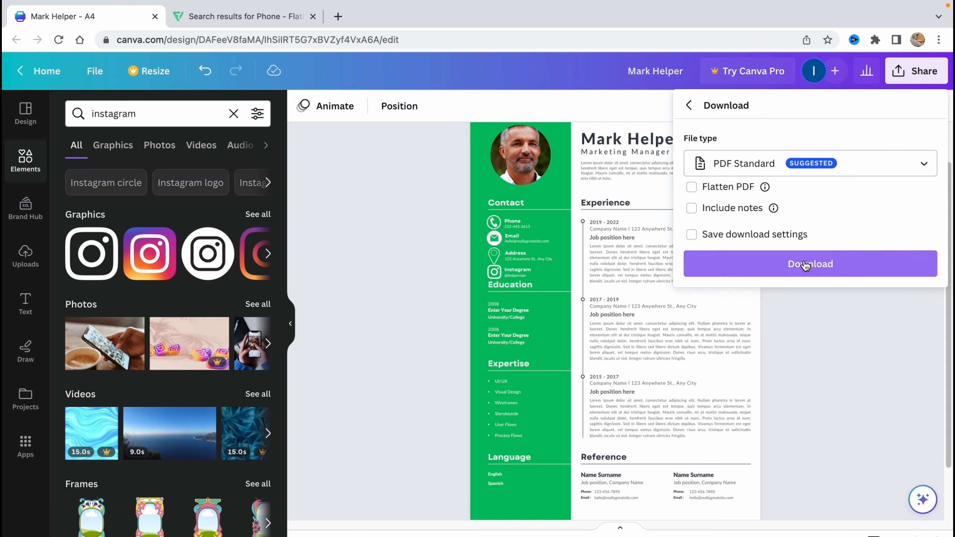
left_click(797, 267)
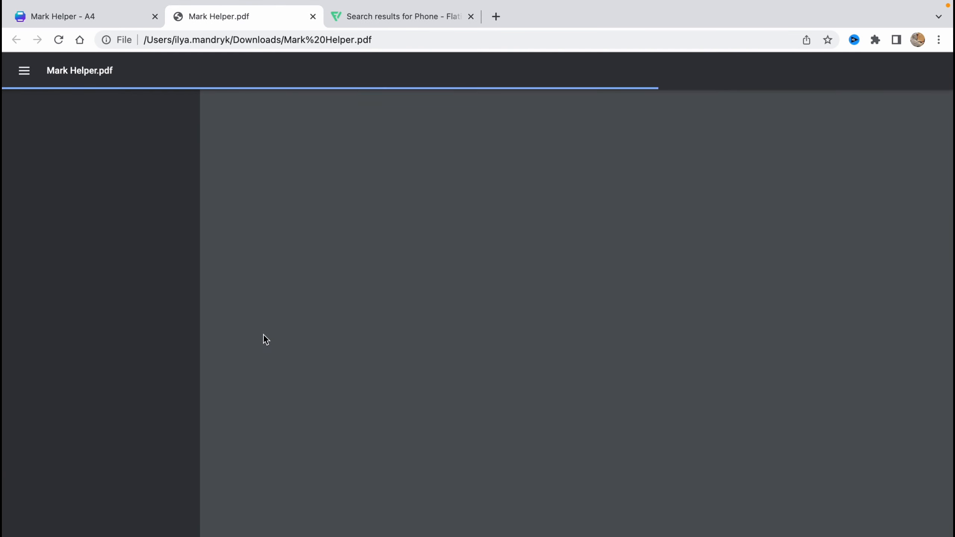
scroll(391, 310, "down", 5)
scroll(391, 310, "down", 3)
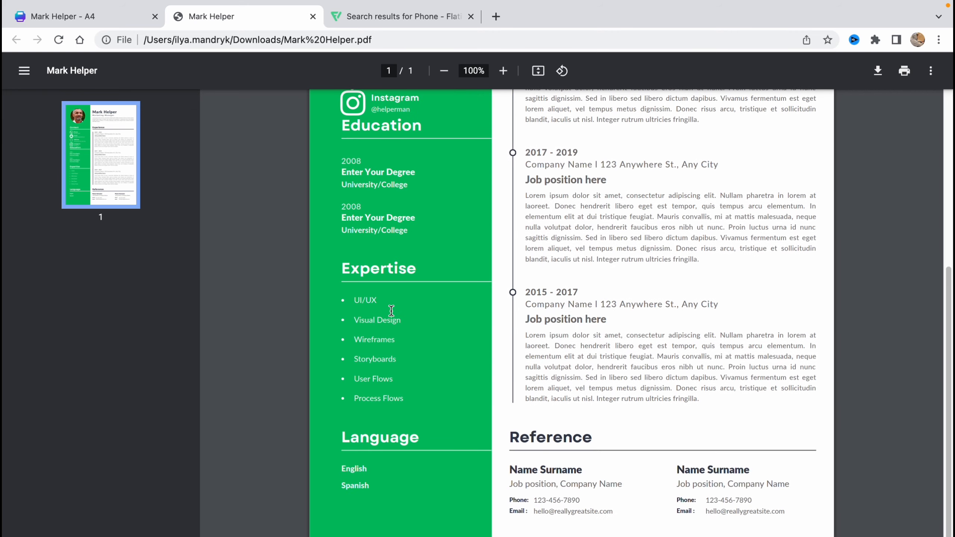
scroll(392, 310, "up", 8)
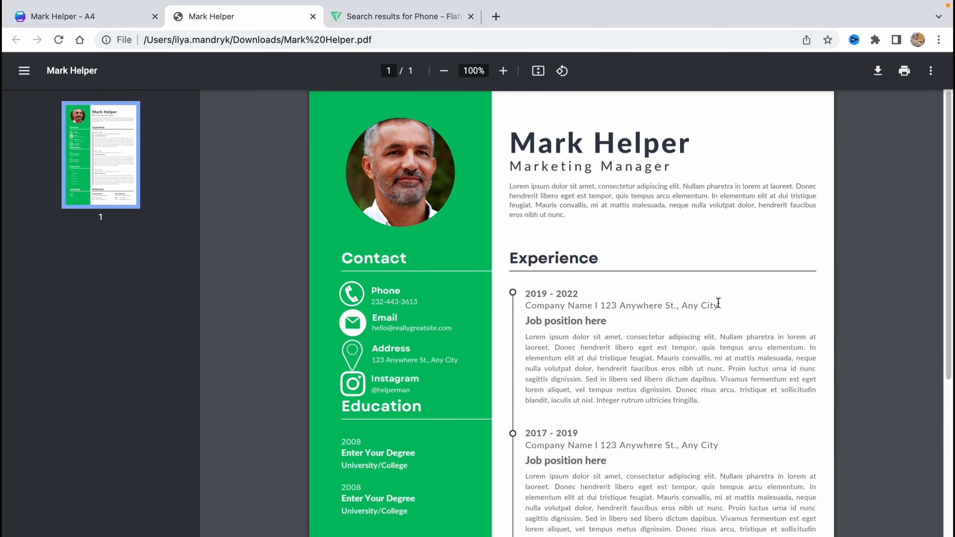
left_click(313, 16)
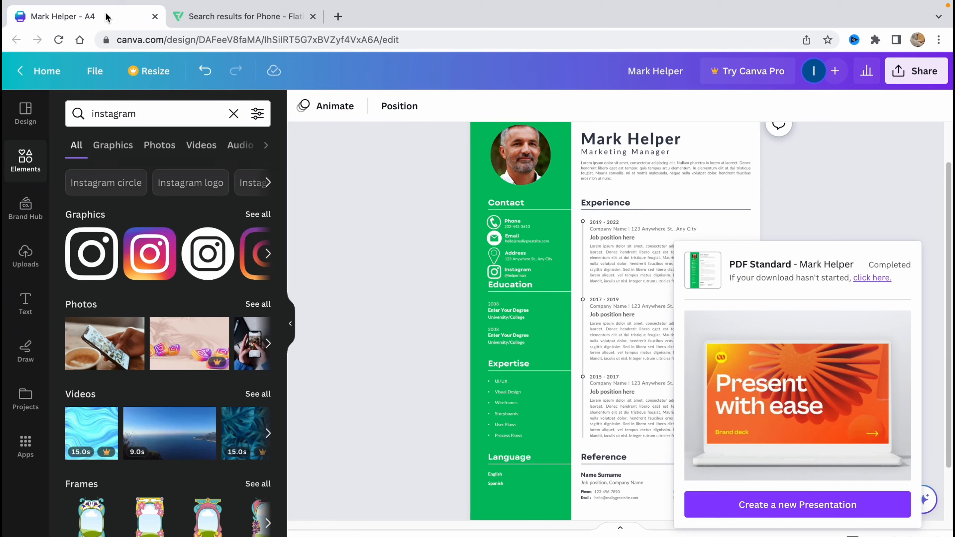
left_click(843, 218)
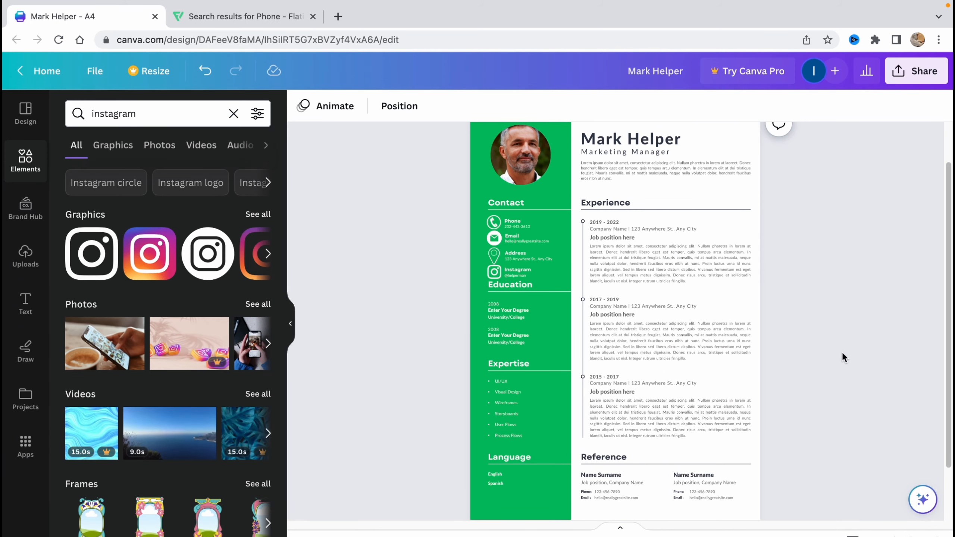
scroll(839, 354, "up", 2)
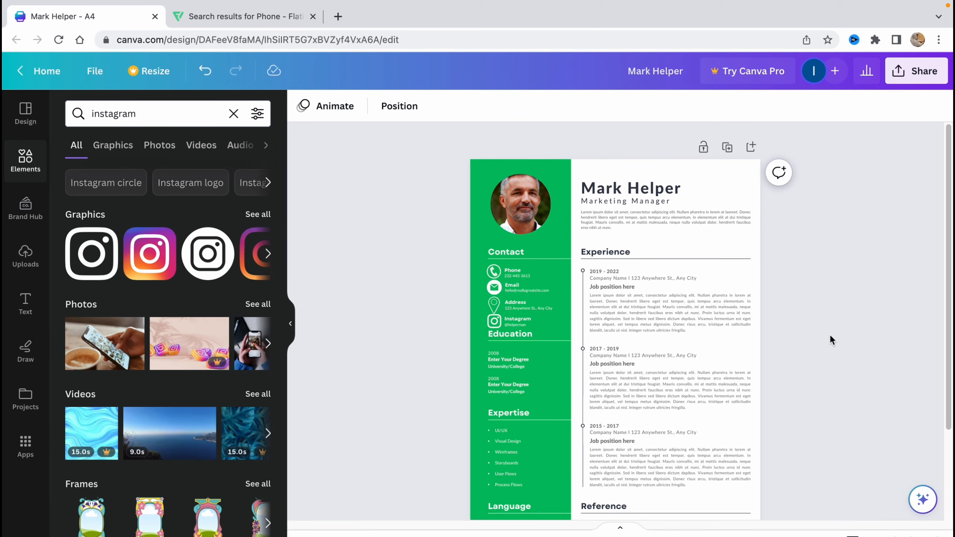